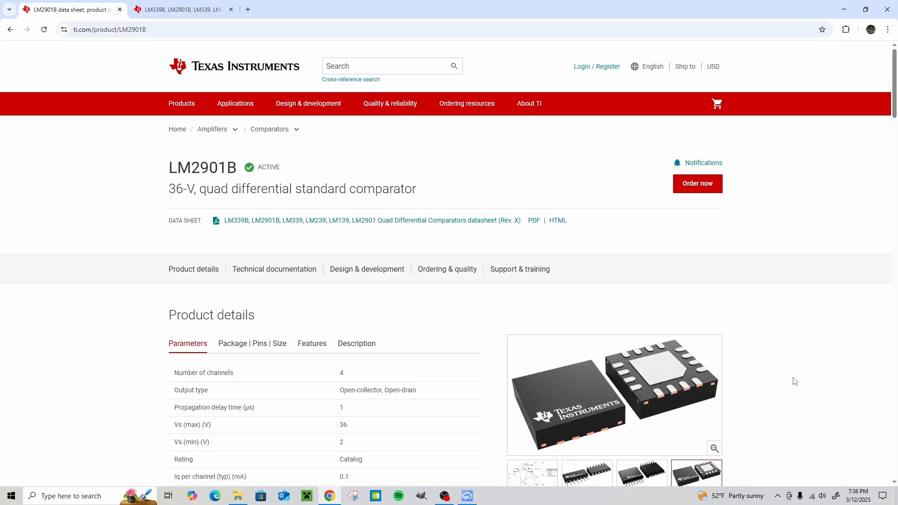
- Switch to EasyEDA Pro and open schematic page P1 of the 2901 Tutorial project
left_click(467, 496)
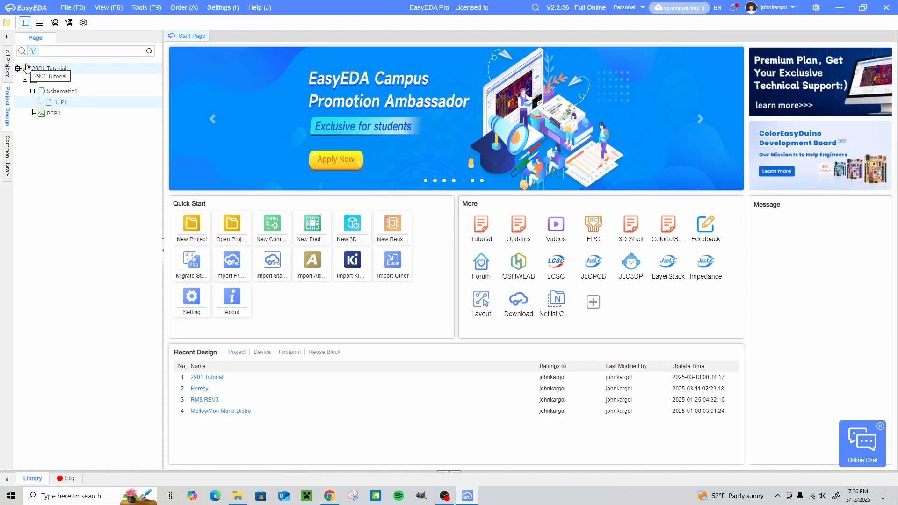
double_click(57, 105)
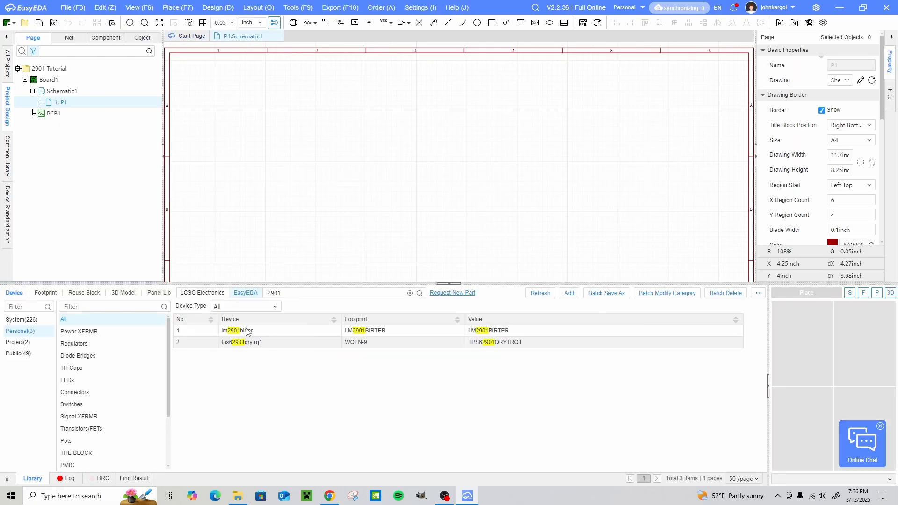
- Place one lm2901birter device from the personal library near the middle of the schematic sheet
left_click(247, 331)
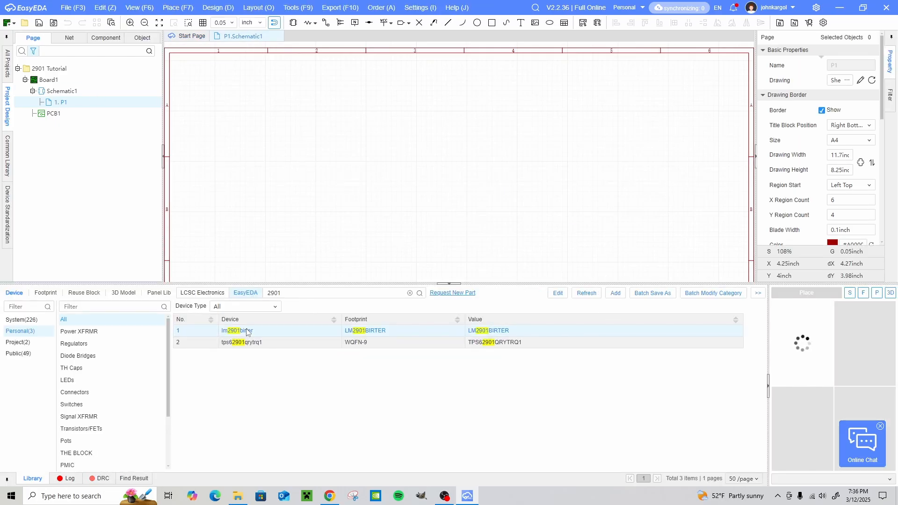
left_click(802, 294)
left_click(446, 189)
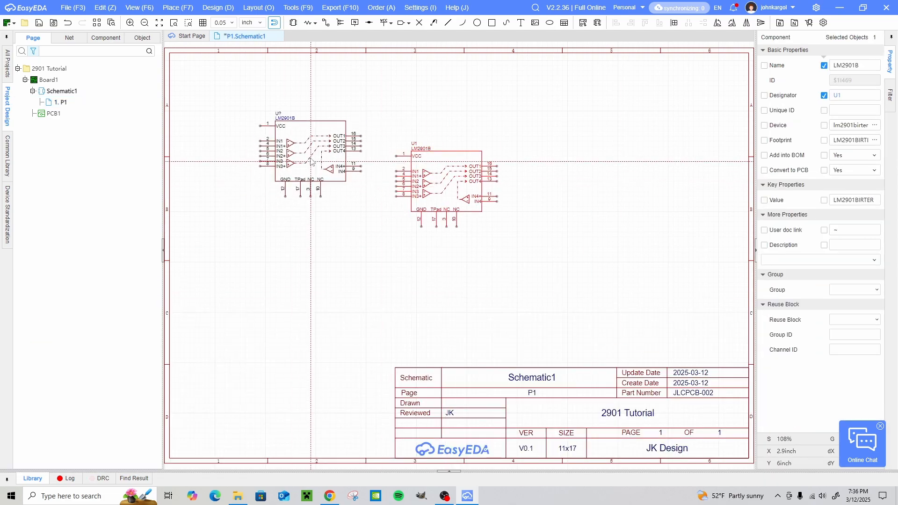
right_click_drag(309, 155, 300, 170)
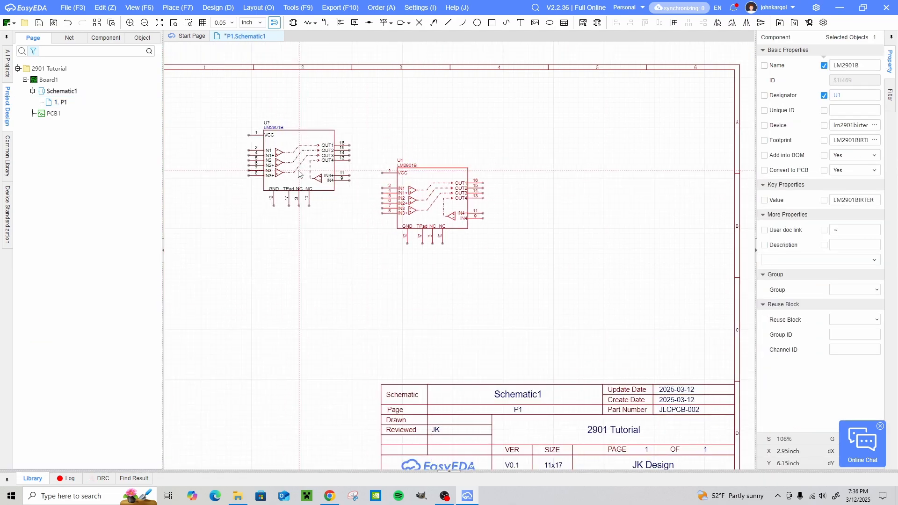
right_click(299, 171)
left_click(340, 177)
left_click(552, 293)
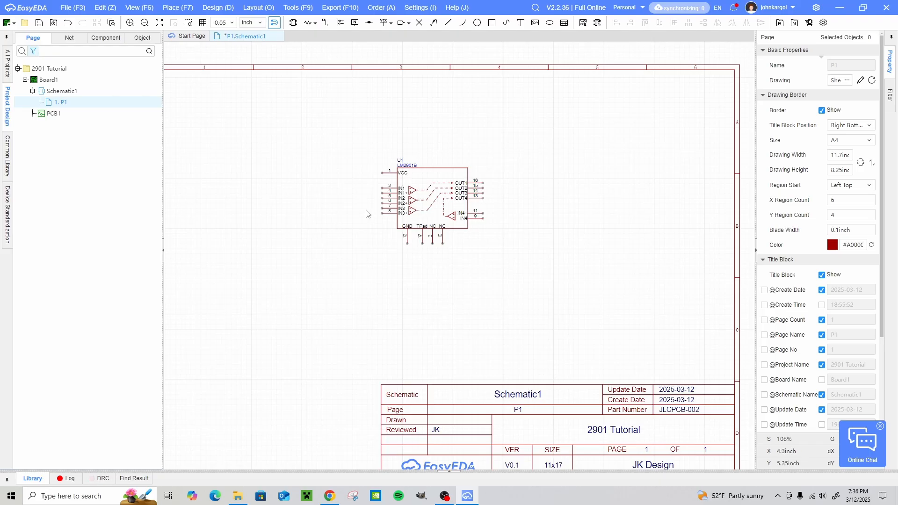
- Examine the pin arrangement and internal comparators of the single-block LM2901B symbol
scroll(367, 210, "up", 4)
right_click_drag(367, 208, 500, 236)
scroll(500, 236, "down", 3)
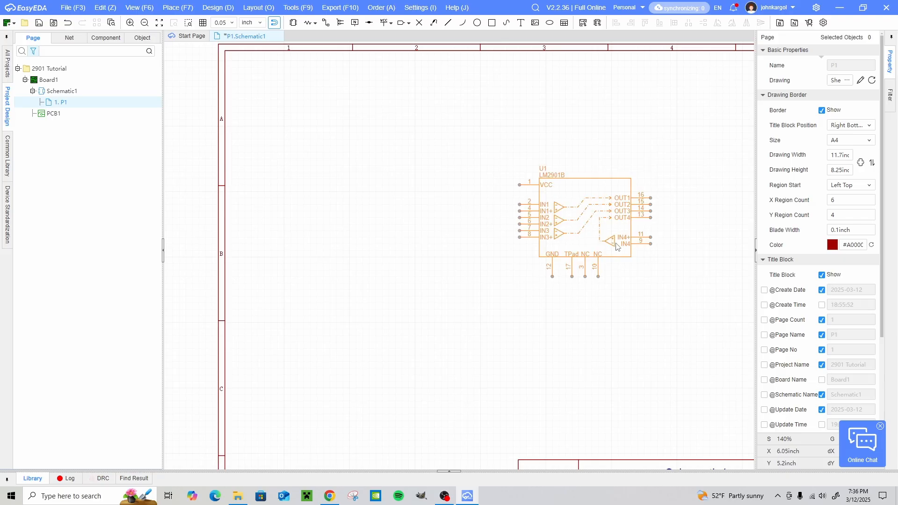
right_click_drag(579, 253, 531, 246)
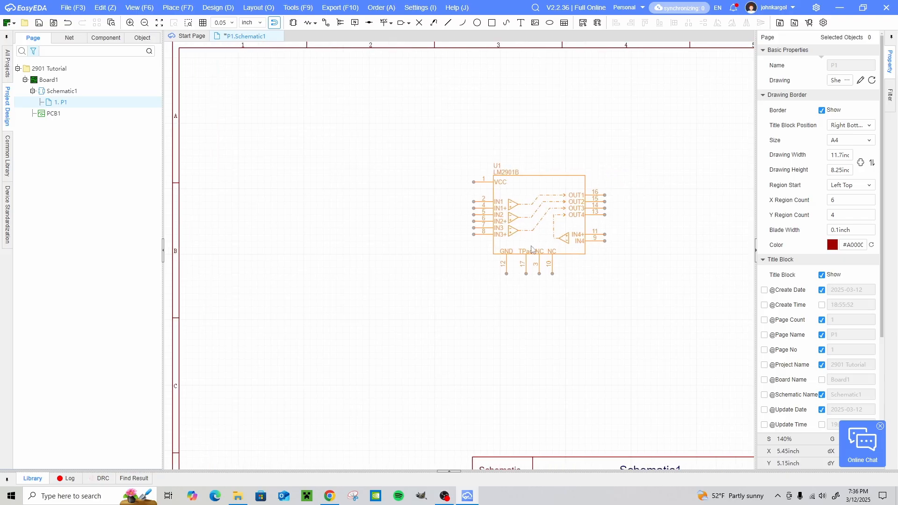
scroll(532, 250, "up", 3)
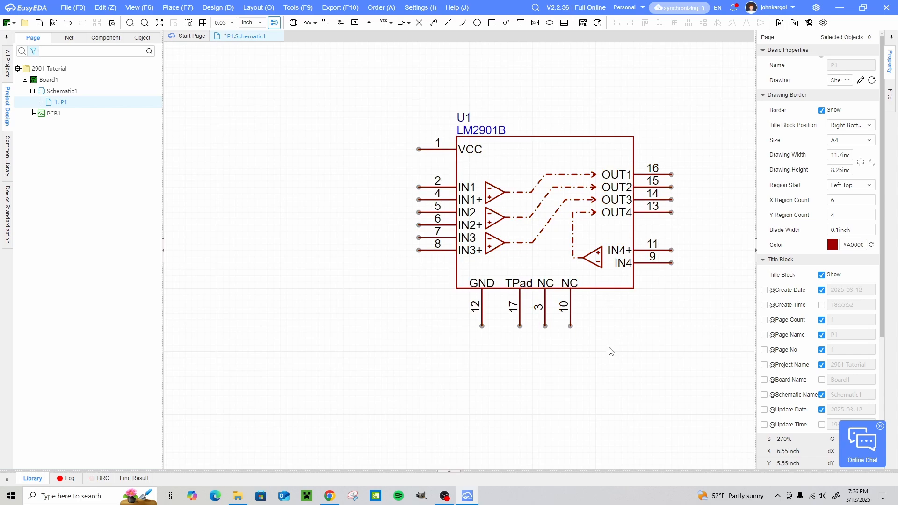
scroll(699, 325, "down", 3)
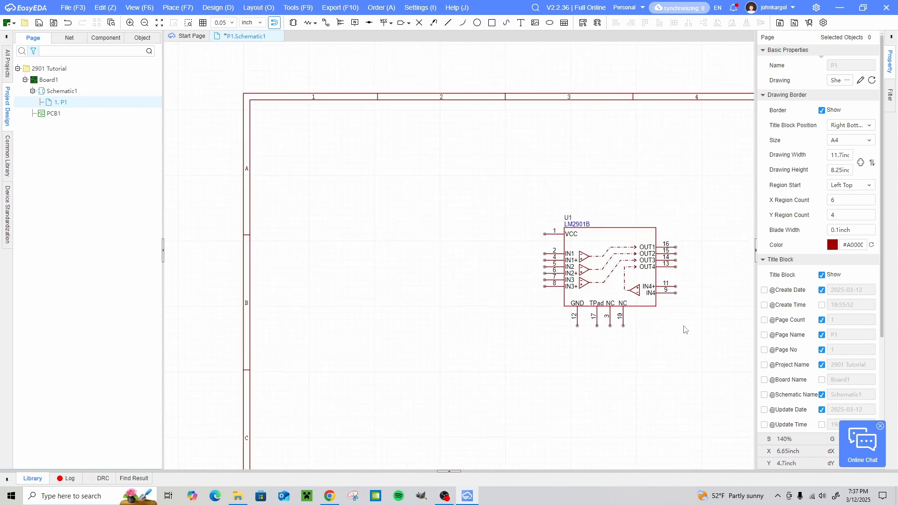
- Delete the LM2901B symbol from the schematic page
scroll(681, 331, "up", 1)
left_click_drag(383, 167, 555, 287)
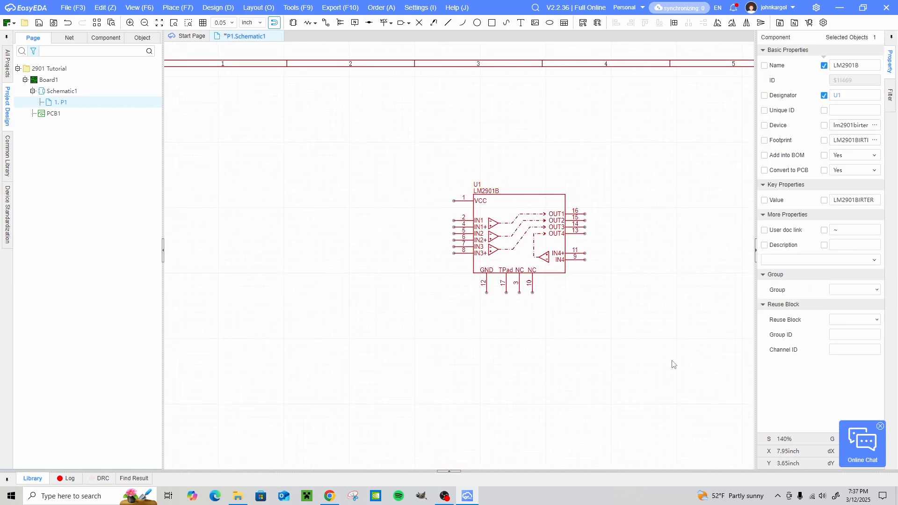
key("Delete")
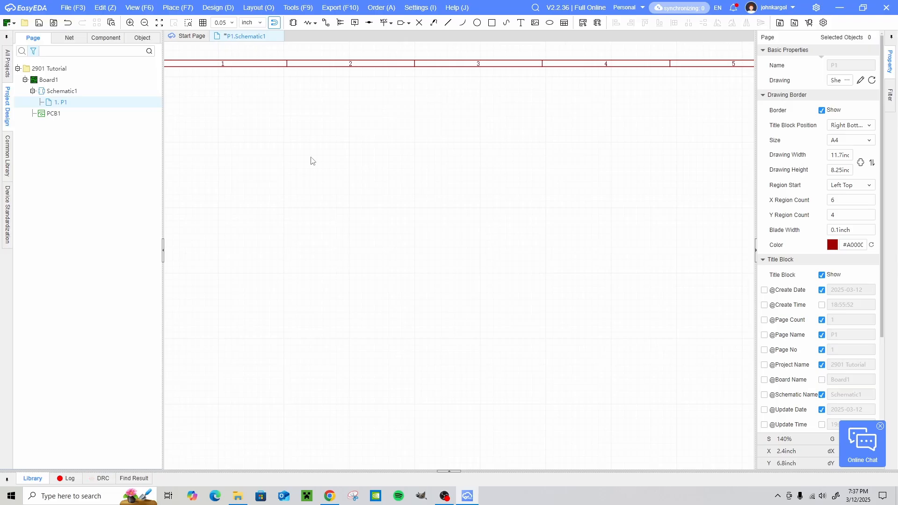
- Create a new personal component named LM2901B in the ICs category
left_click(74, 8)
mouse_move(85, 20)
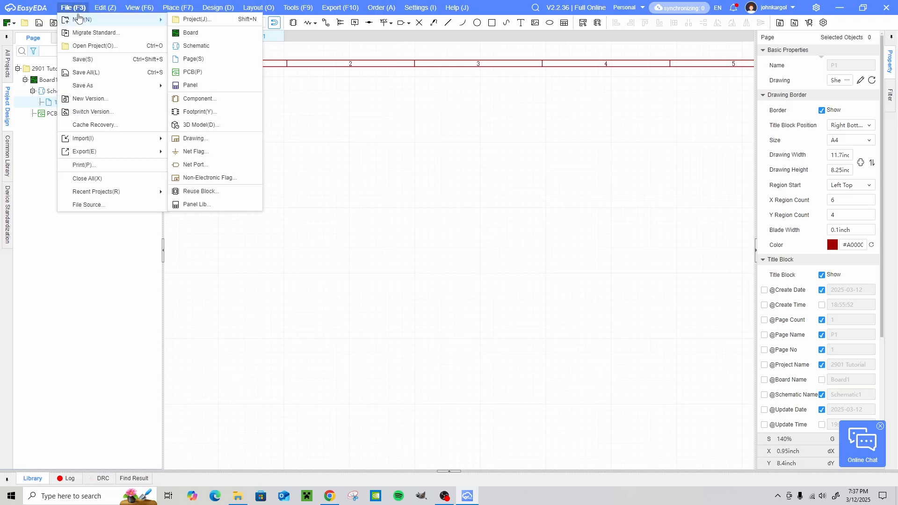
left_click(199, 99)
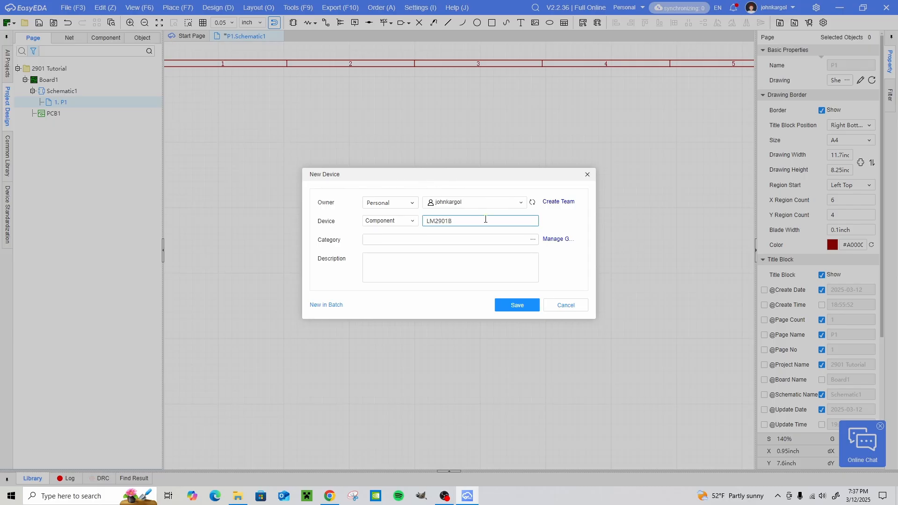
left_click(533, 240)
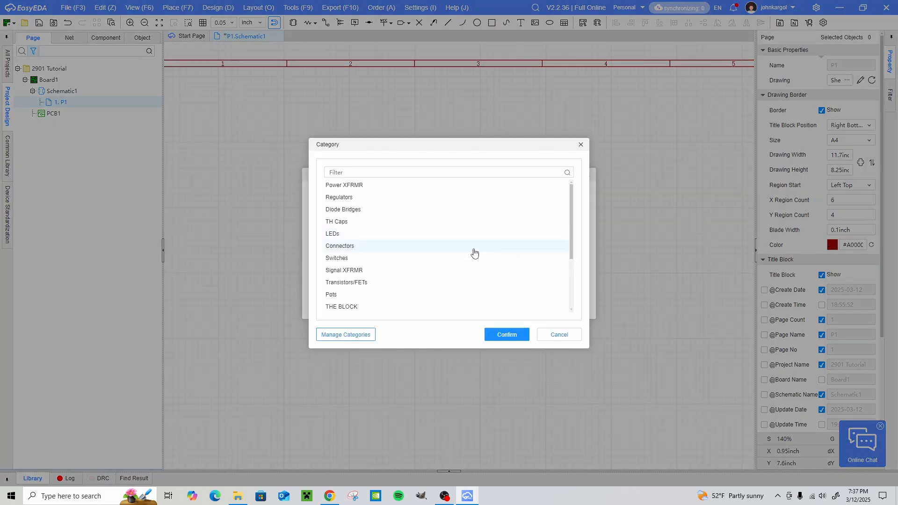
scroll(474, 253, "down", 3)
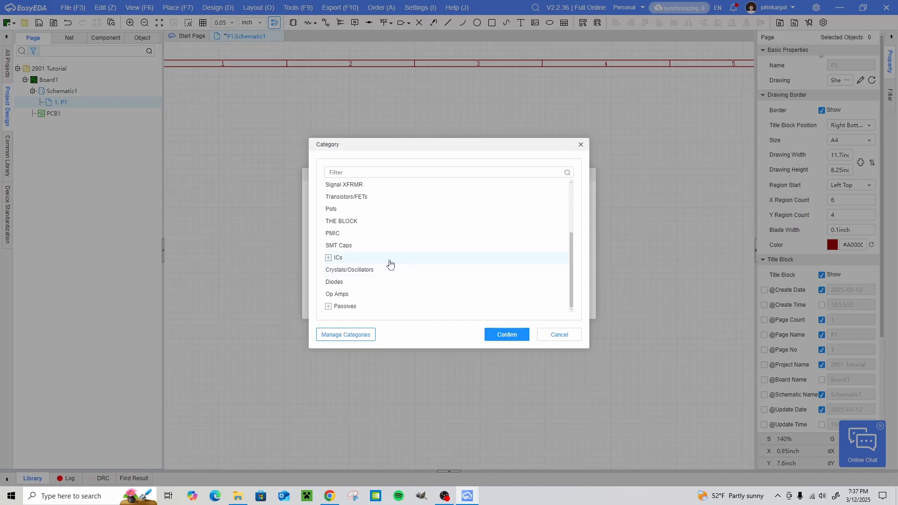
left_click(390, 264)
left_click(507, 334)
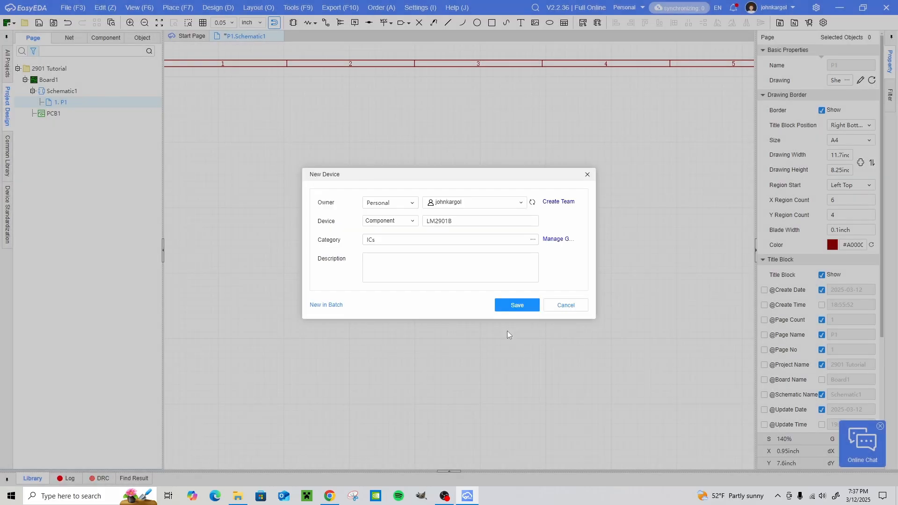
left_click(533, 306)
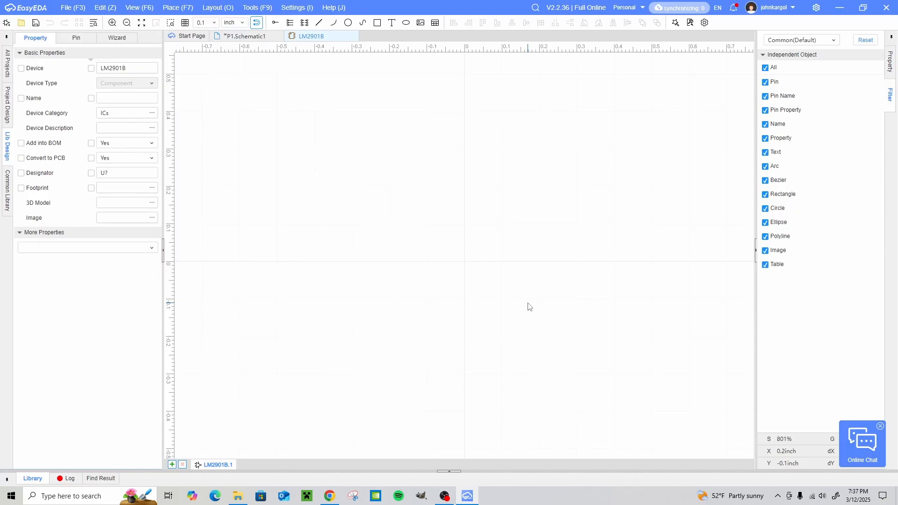
- Draw a closed right-pointing triangle about 0.4 inch tall and 0.4 inch wide around the origin as the comparator body
left_click(320, 23)
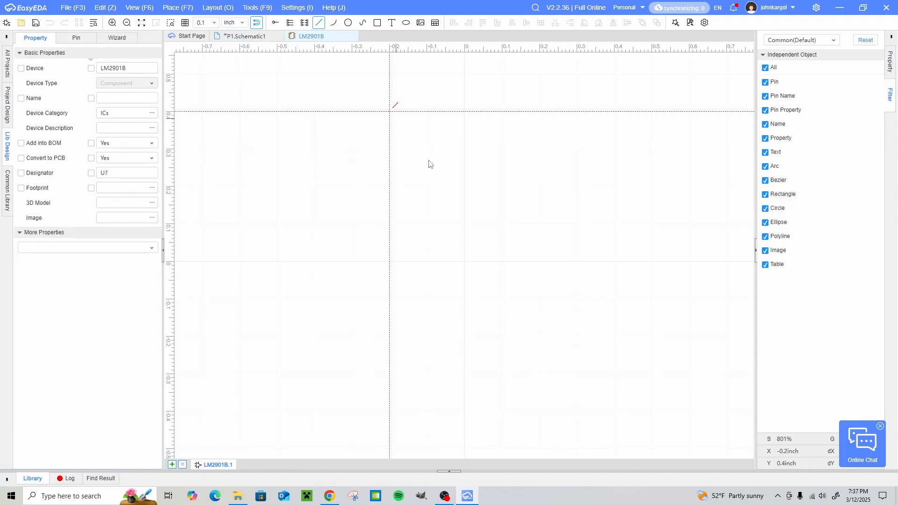
left_click(426, 186)
left_click(427, 336)
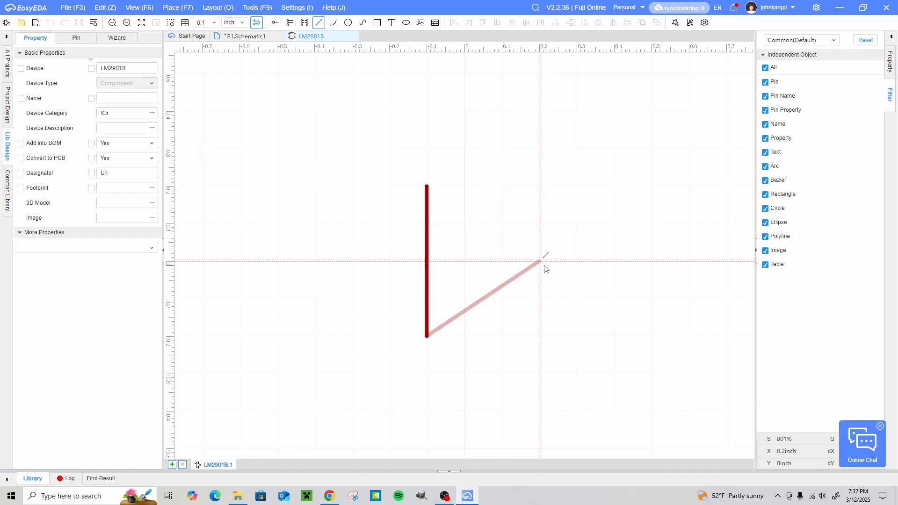
left_click(579, 261)
left_click(426, 186)
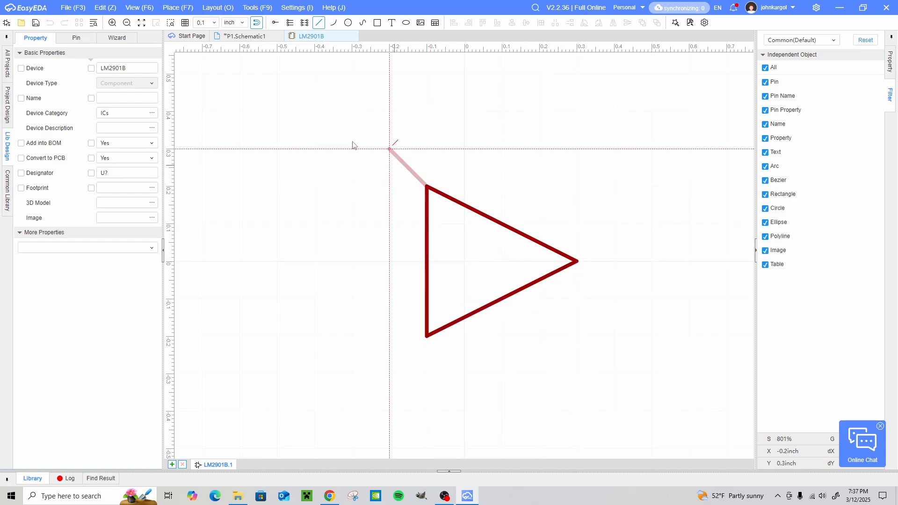
right_click(300, 125)
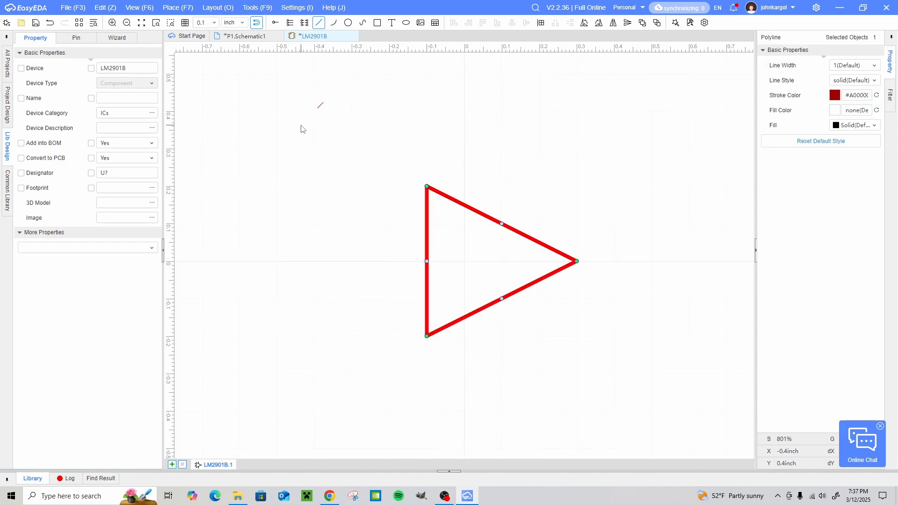
- Set the grid to 0.01 inch and draw a minus sign about 0.04 inch long inside the triangle's upper-left corner
left_click(215, 23)
left_click(202, 70)
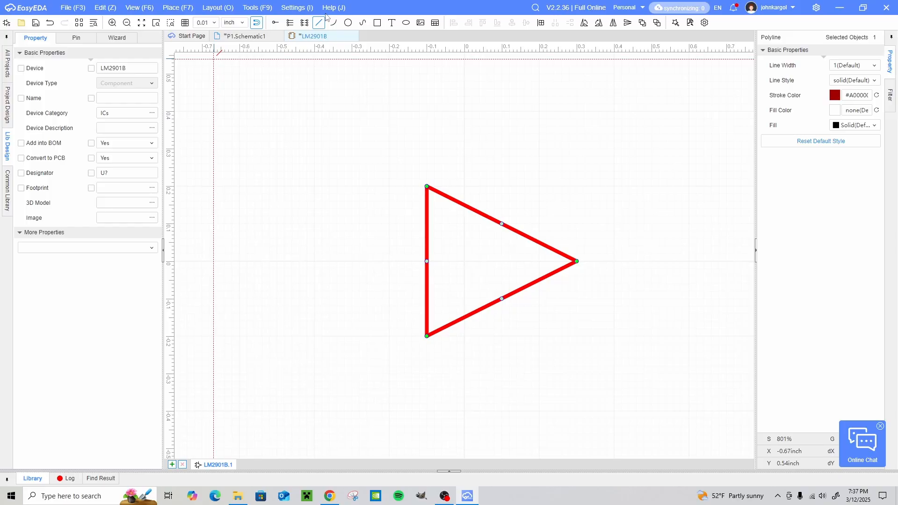
left_click(441, 228)
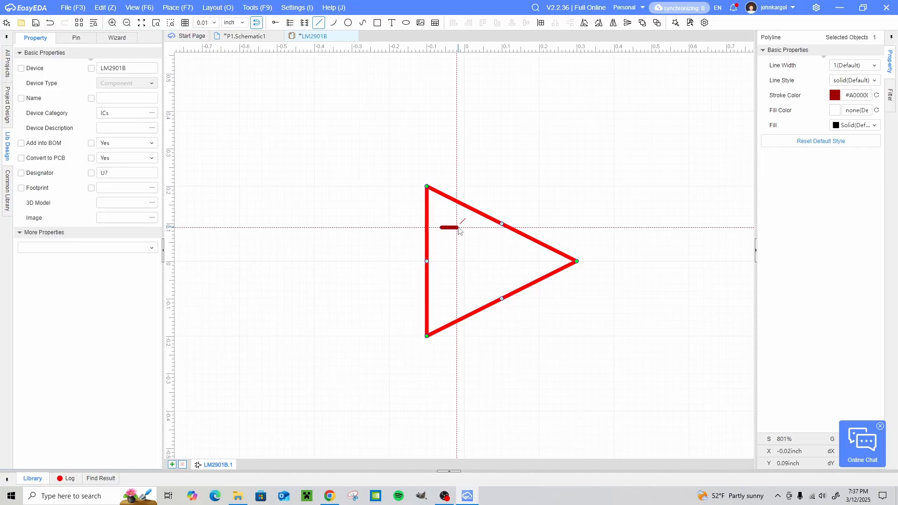
left_click(457, 227)
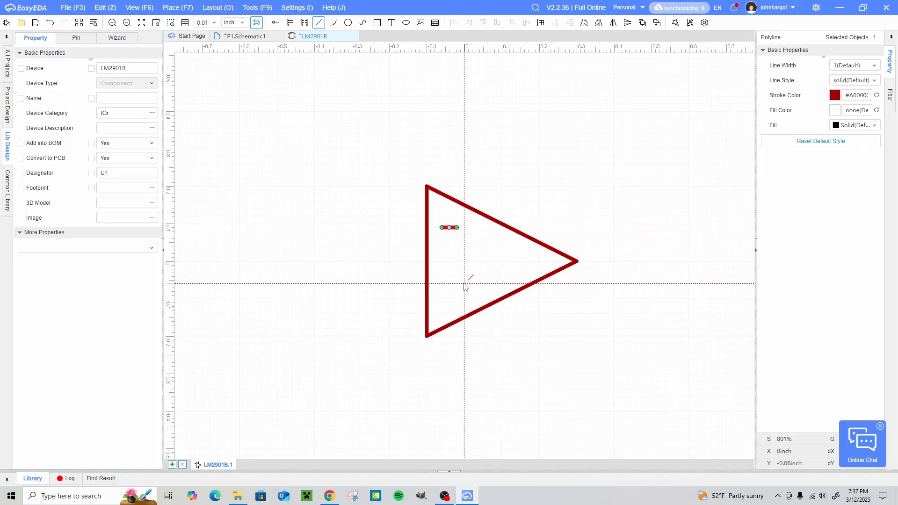
- Build a plus sign inside the triangle's lower-left corner from two copies of the minus line, one of them rotated upright
key("ctrl+c")
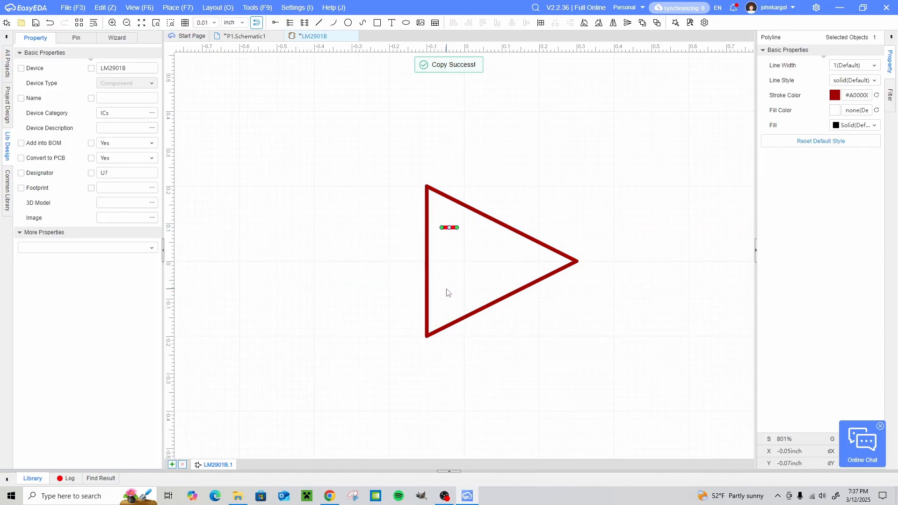
key("ctrl+v")
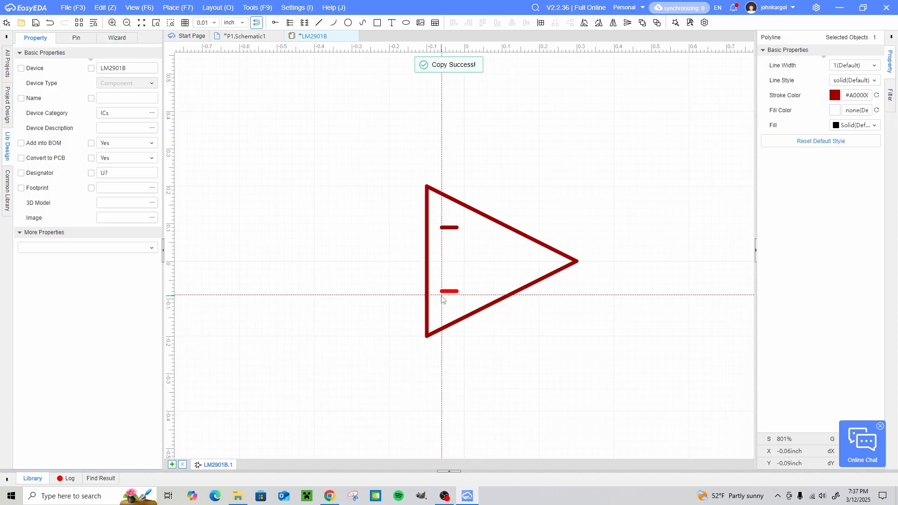
left_click(441, 297)
key("ctrl+v")
key("space")
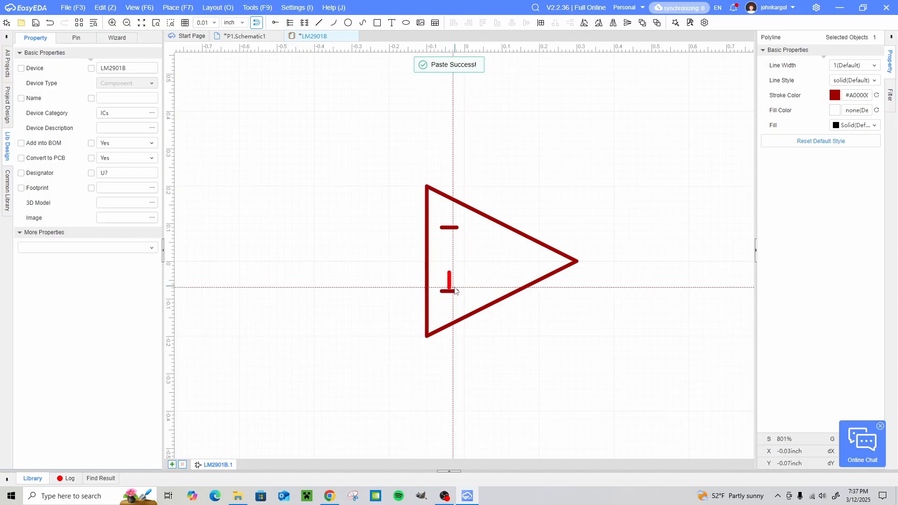
left_click(455, 297)
right_click(307, 254)
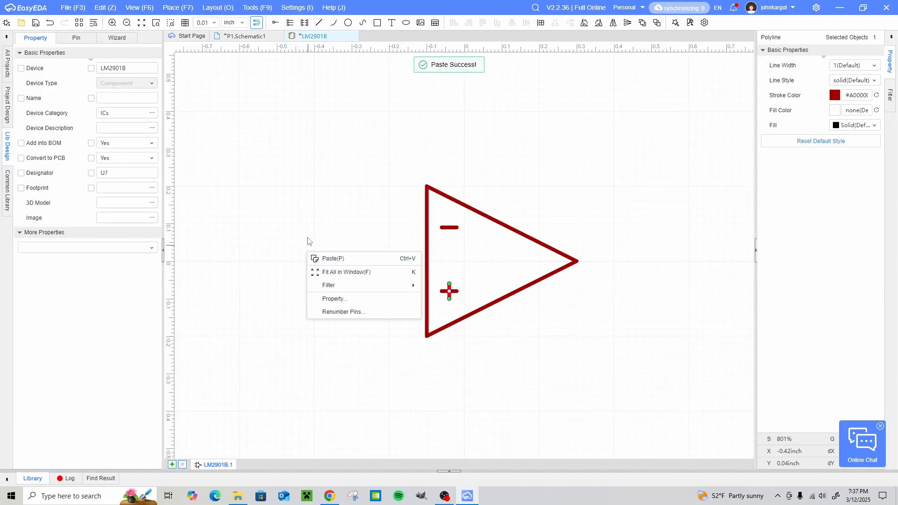
left_click(307, 241)
- Set the grid to 0.1 inch and place pins 1 and 2 on the triangle's left side and pin 3 at its tip
left_click(212, 22)
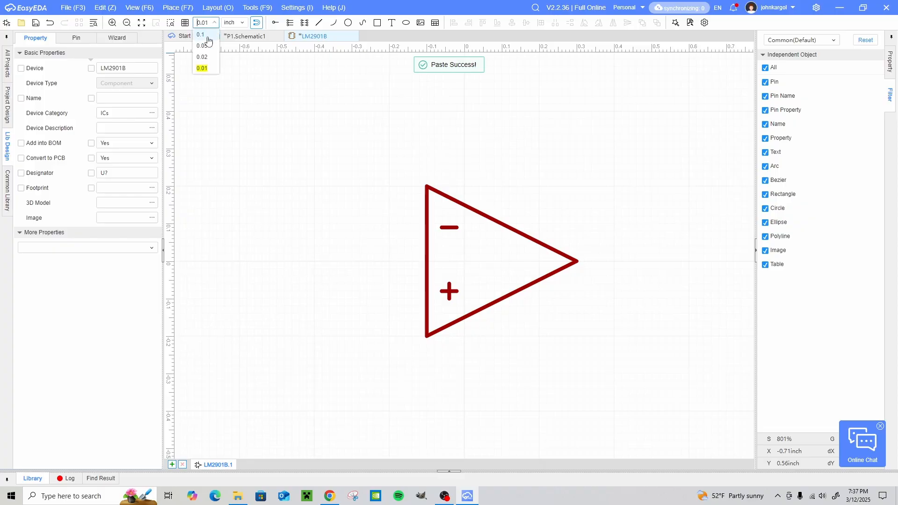
left_click(206, 37)
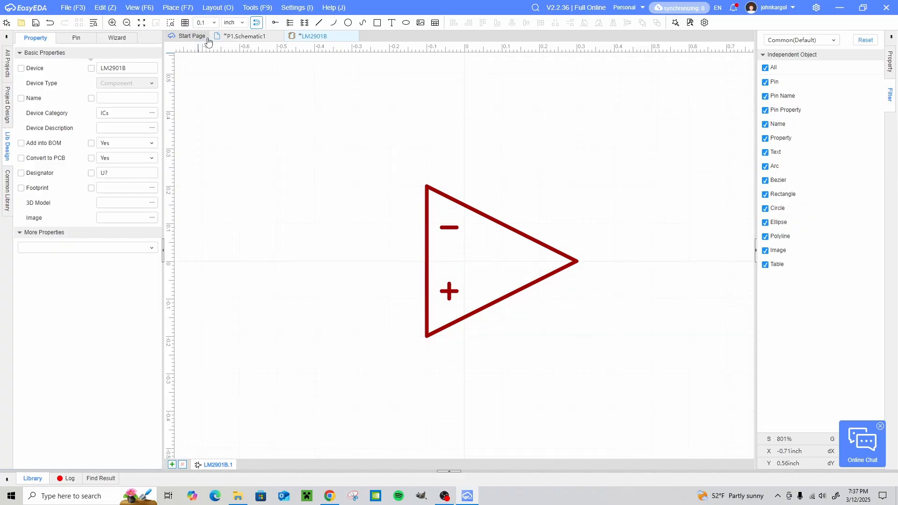
left_click(275, 23)
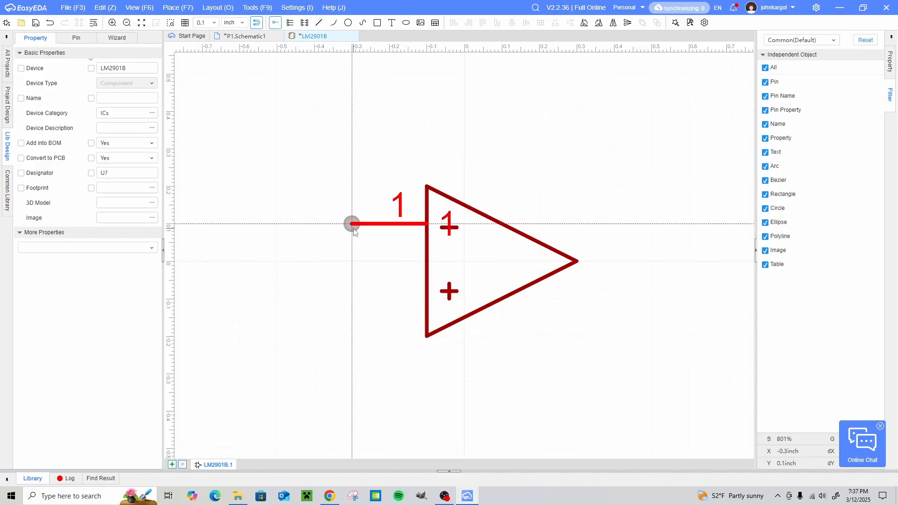
left_click(360, 234)
left_click(360, 308)
key("space")
key("space")
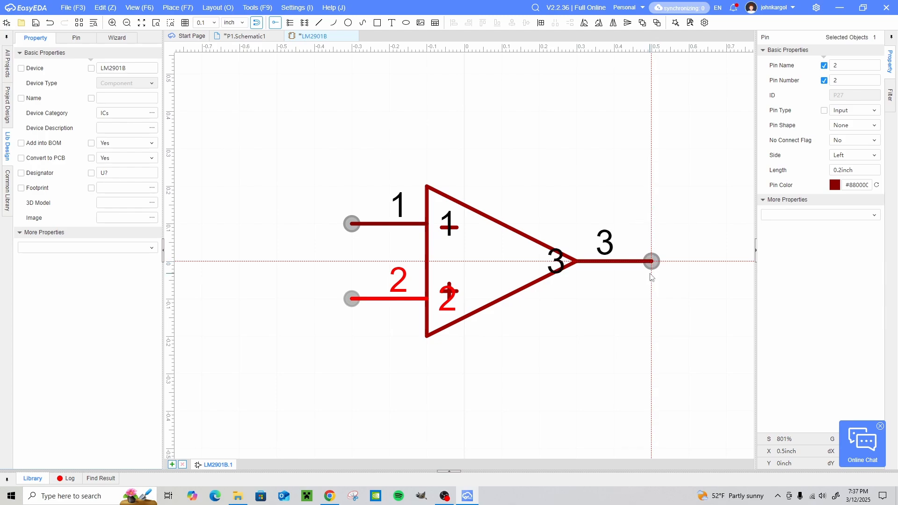
left_click(652, 269)
key("Escape")
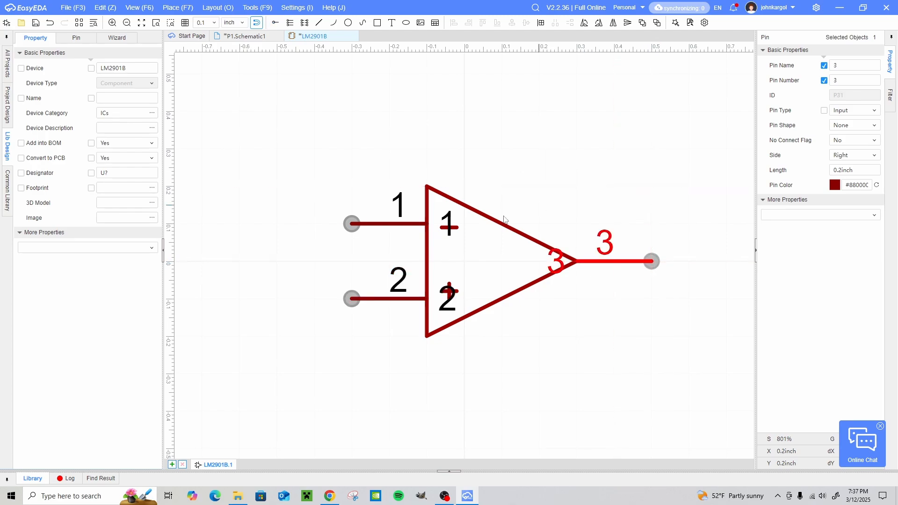
- Set the length of all three comparator pins to 0.1 inch
left_click(381, 305, "ctrl")
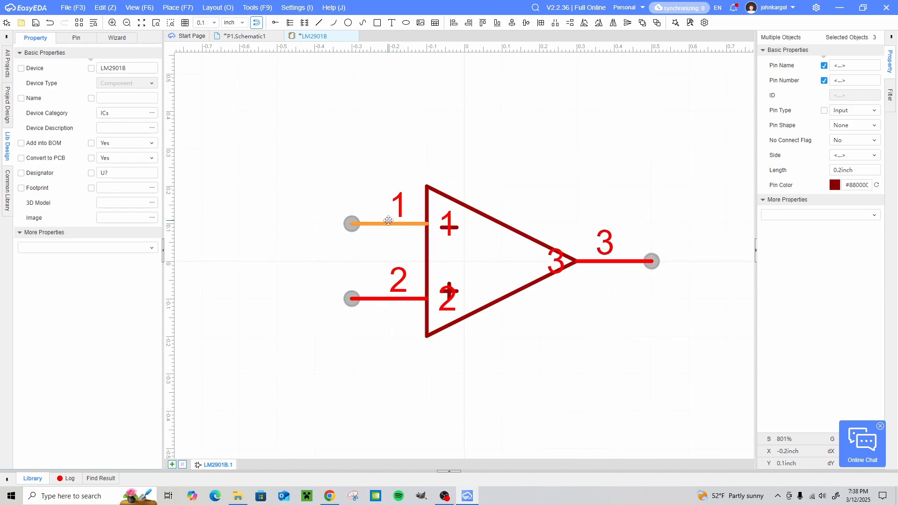
left_click(388, 222, "ctrl")
left_click(863, 170)
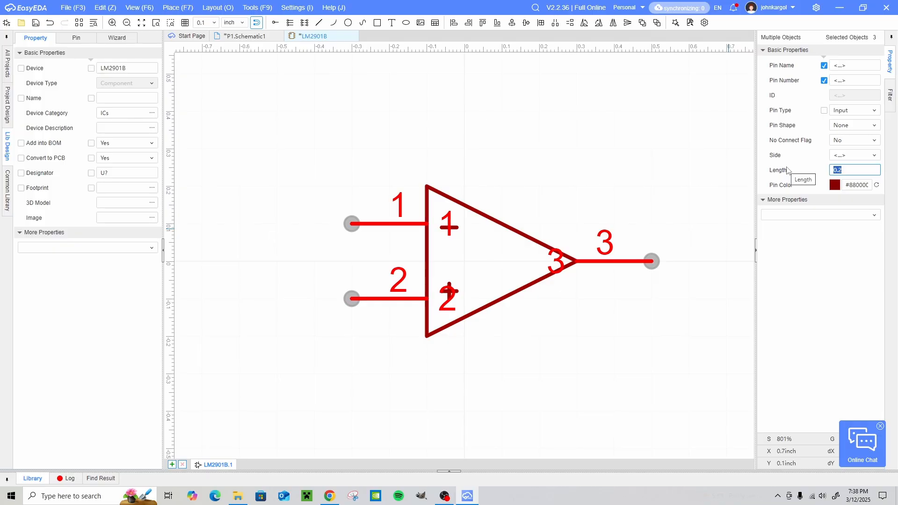
type("0.1")
key("Return")
left_click(481, 69)
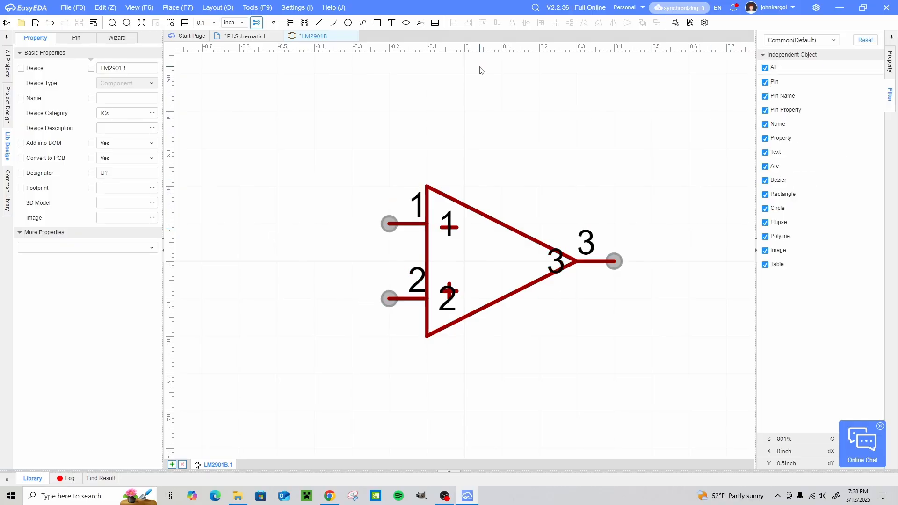
- Hide the pin names on both input pins and the output pin, leaving their pin numbers displayed
left_click(405, 224)
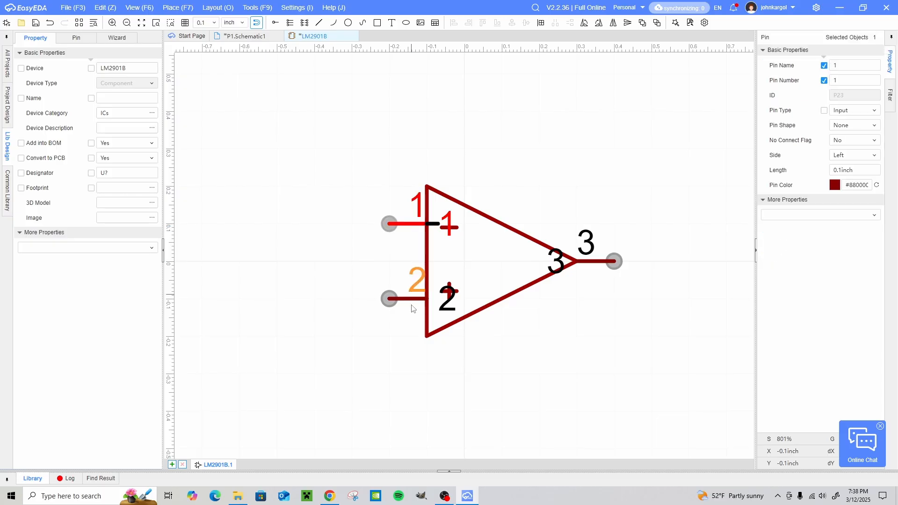
left_click(413, 308, "ctrl")
left_click(593, 267, "ctrl")
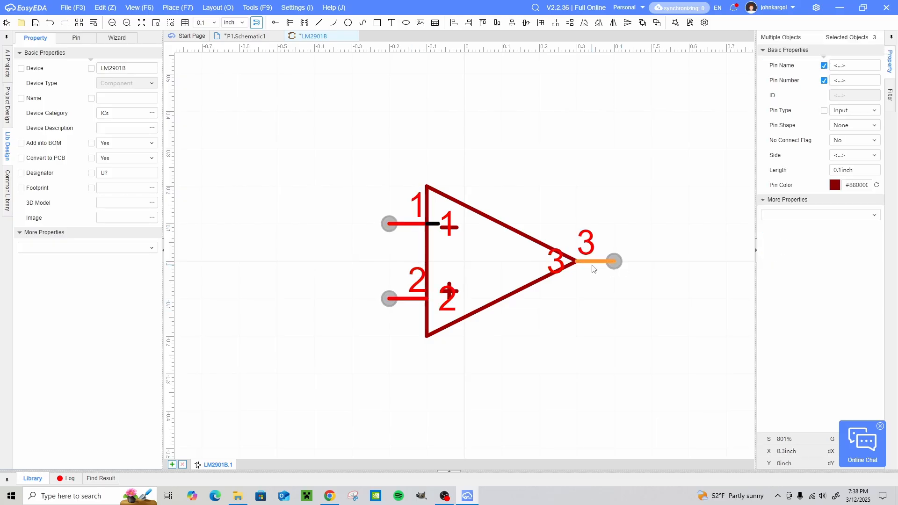
left_click(824, 65)
left_click(588, 130)
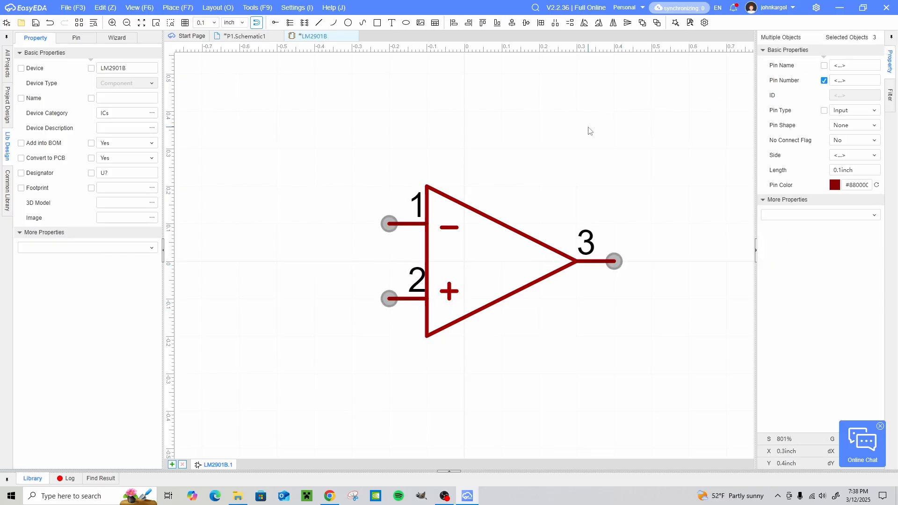
- Switch to the datasheet in Chrome and examine the 16-pad WQFN pinout in the Pin Configuration and Functions section
left_click(330, 496)
left_click(154, 5)
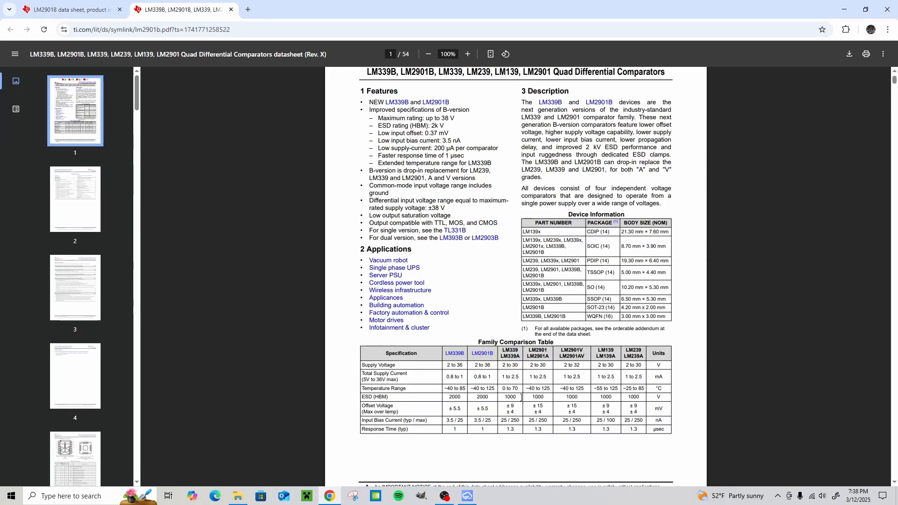
scroll(594, 277, "up", 1)
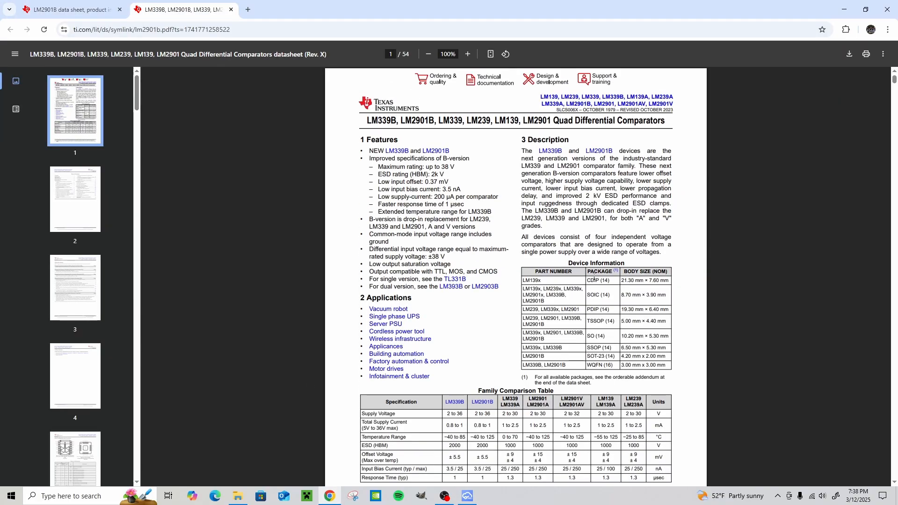
scroll(595, 276, "down", 7)
scroll(595, 276, "down", 20)
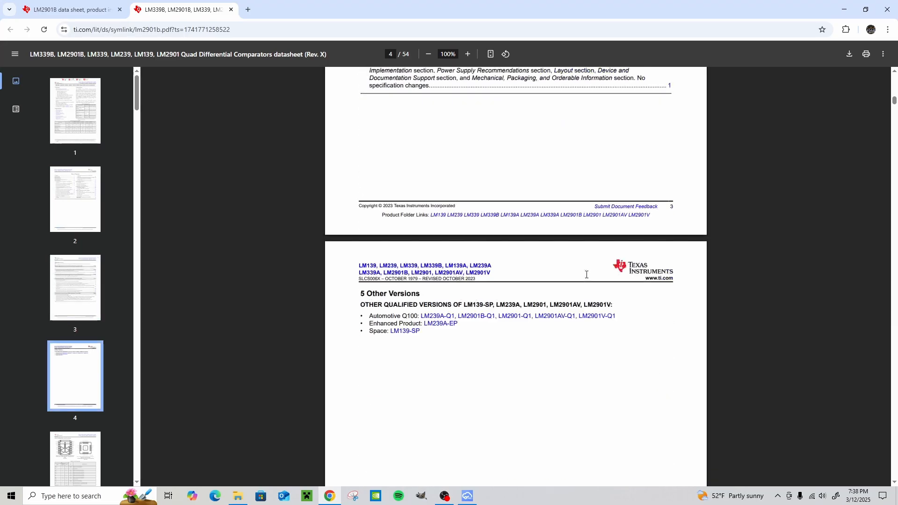
scroll(586, 274, "up", 5)
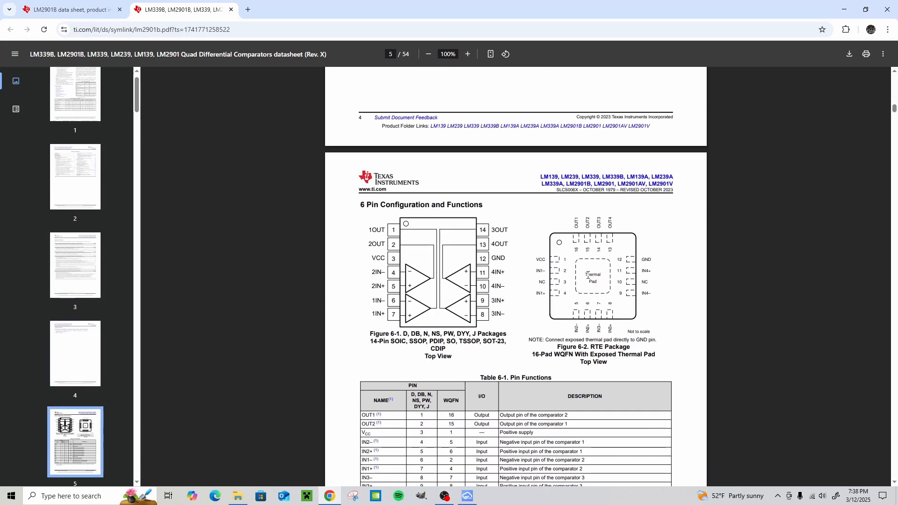
scroll(603, 281, "up", 8, "ctrl")
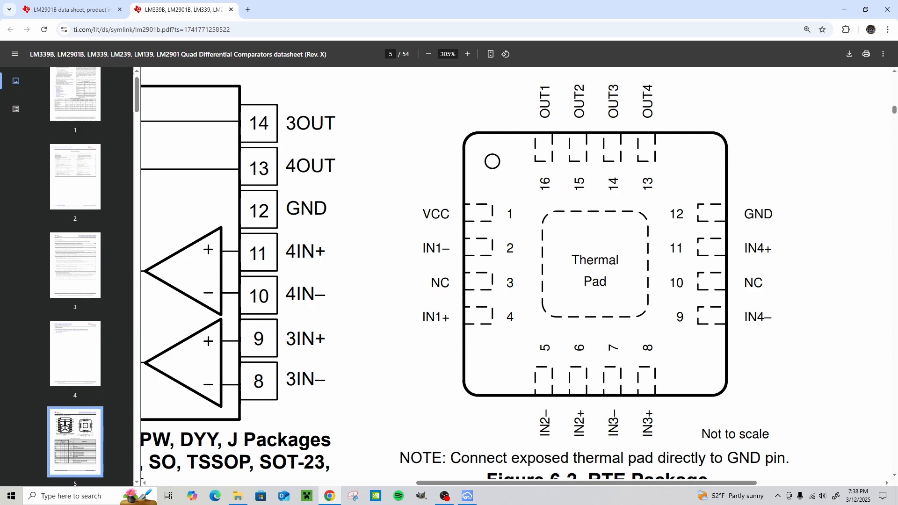
- Return to EasyEDA and number the comparator's minus input pin 2, its plus input pin 4 and its output pin 16
left_click(468, 495)
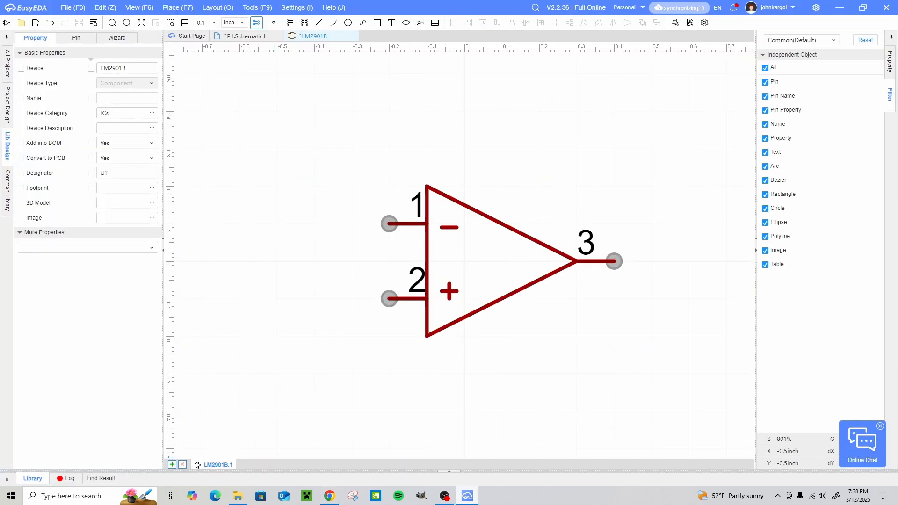
left_click(414, 230)
double_click(850, 84)
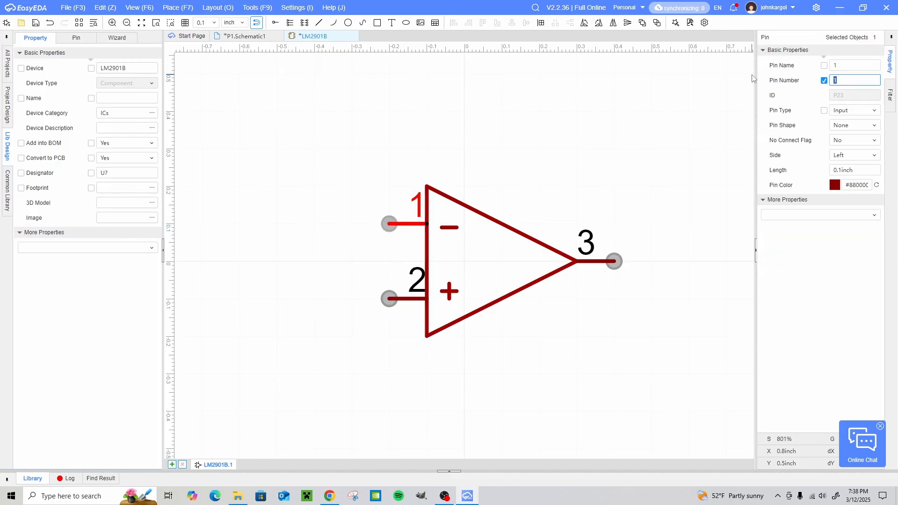
type("2")
left_click(545, 166)
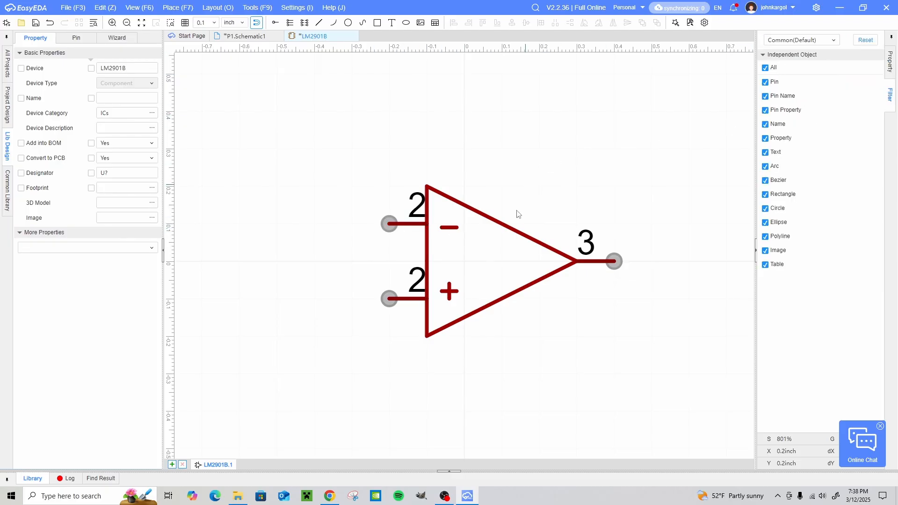
left_click(408, 300)
double_click(841, 79)
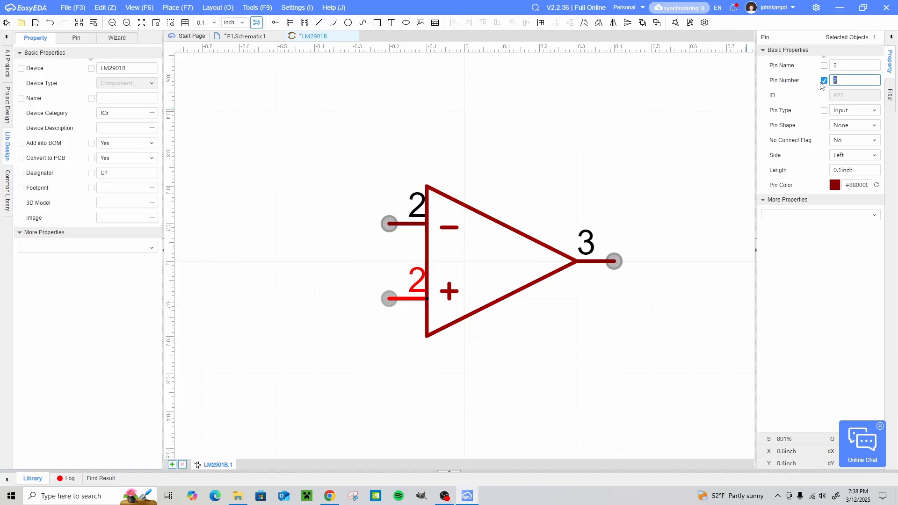
type("4")
left_click(528, 265)
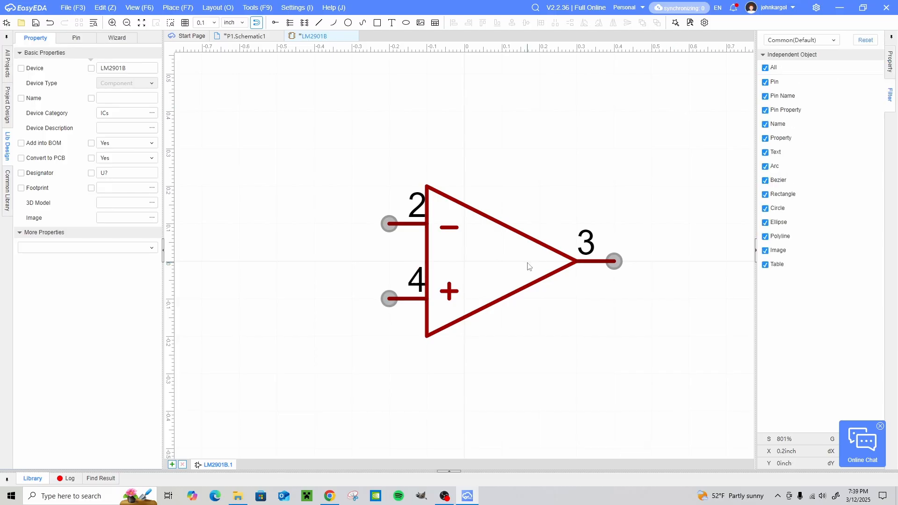
left_click(599, 265)
double_click(850, 77)
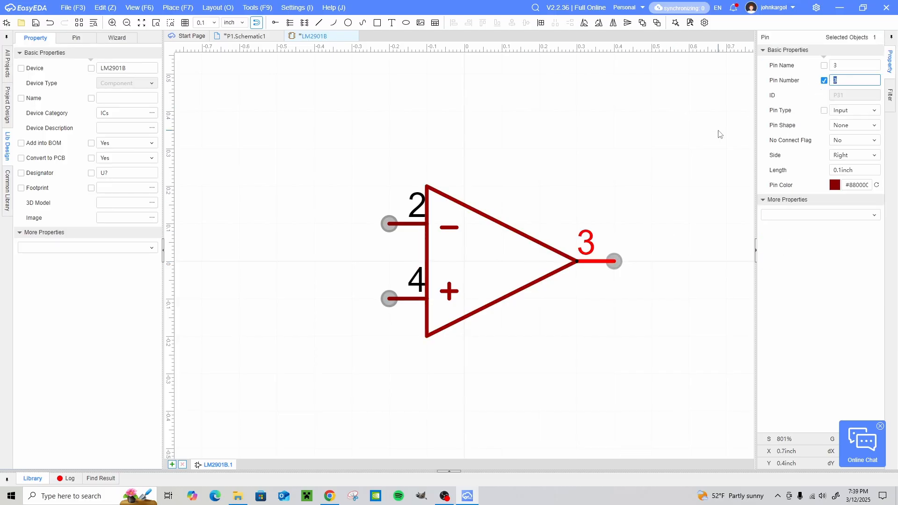
left_click(558, 110)
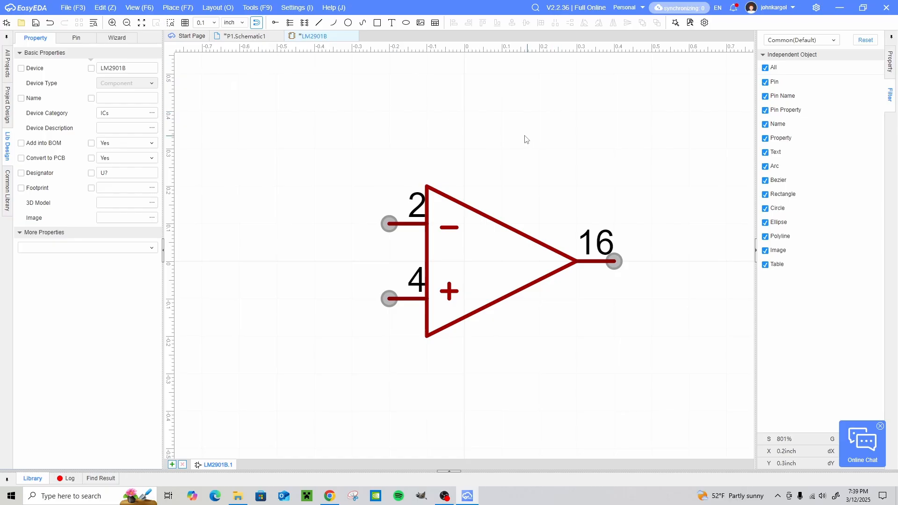
left_click(392, 23)
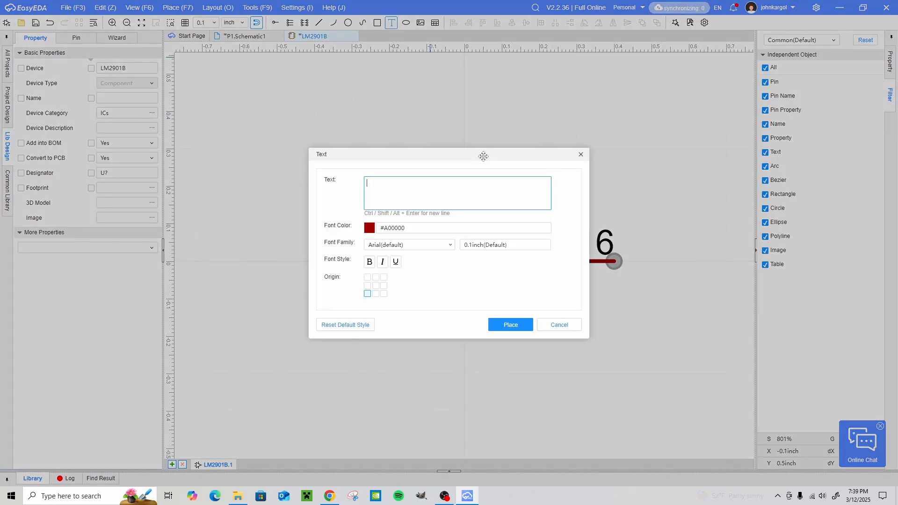
key("Return")
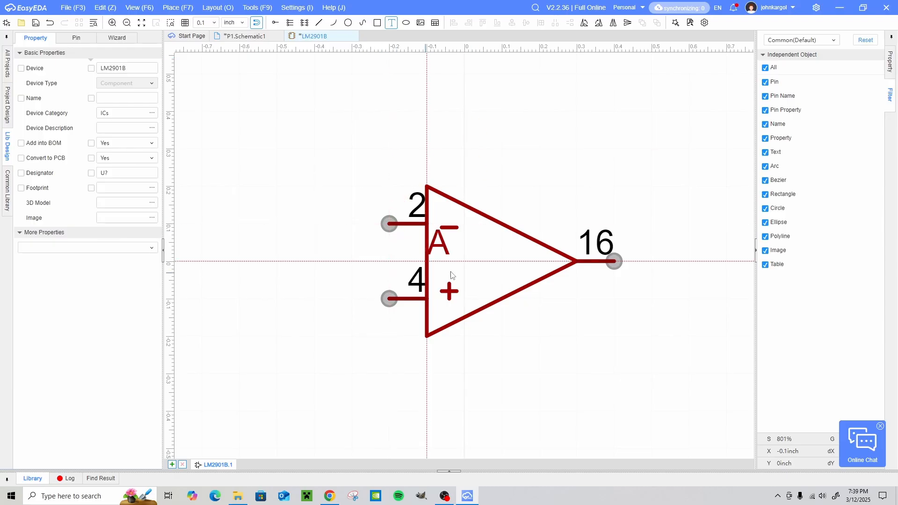
key("Escape")
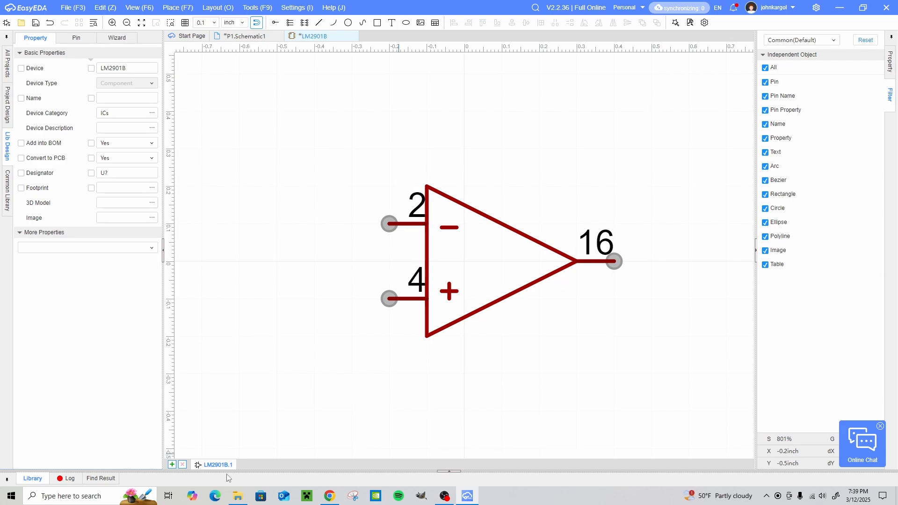
- Add a second part to the component and paste the first part's whole comparator symbol at the same position around the origin
left_click(172, 465)
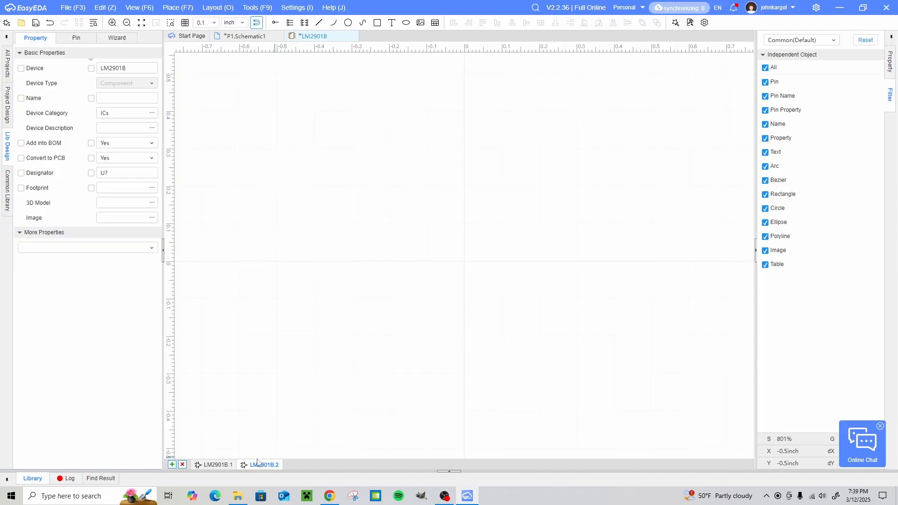
left_click(216, 465)
left_click_drag(292, 148, 688, 370)
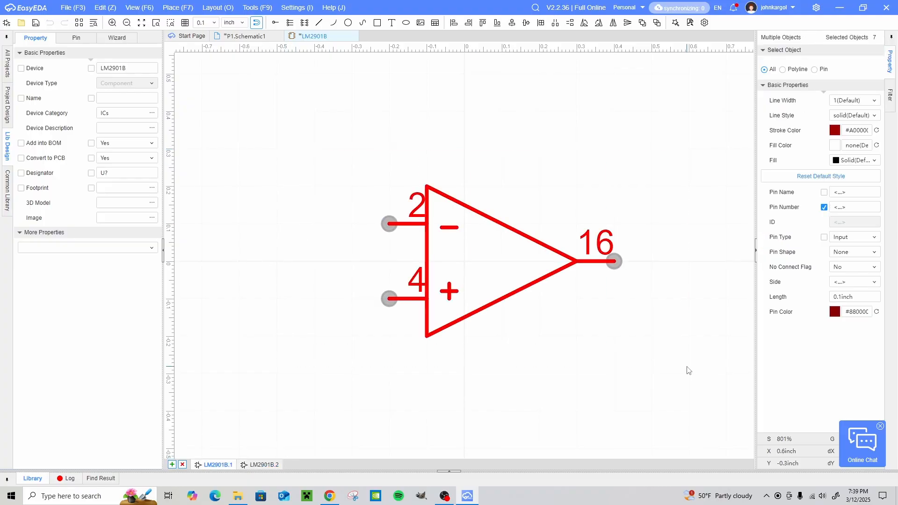
key("ctrl+c")
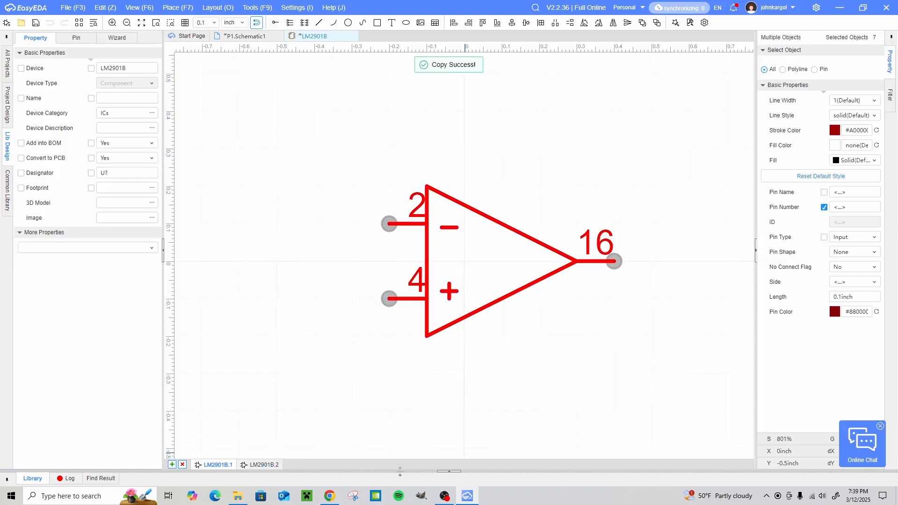
left_click(263, 466)
key("ctrl+v")
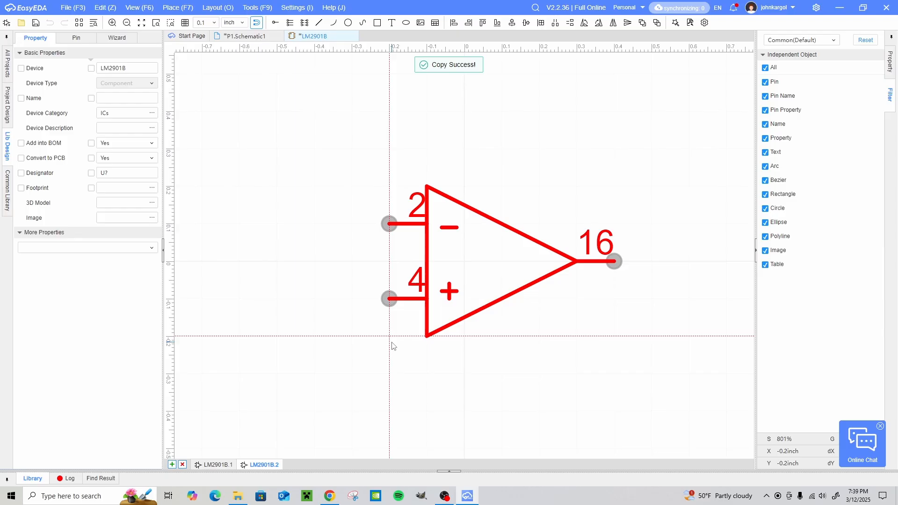
left_click(392, 346)
left_click(307, 263)
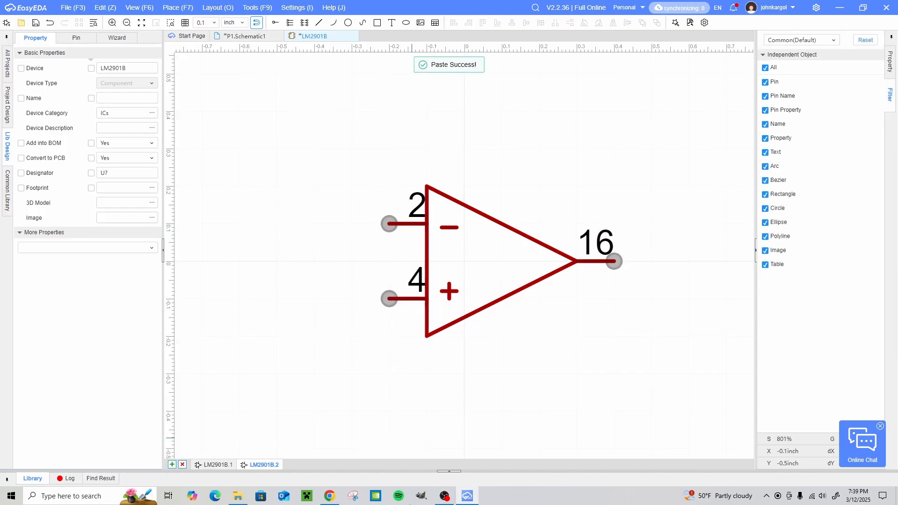
- Check the second comparator's pinout in the datasheet and number its minus input 5, plus input 6 and output 15
left_click(329, 496)
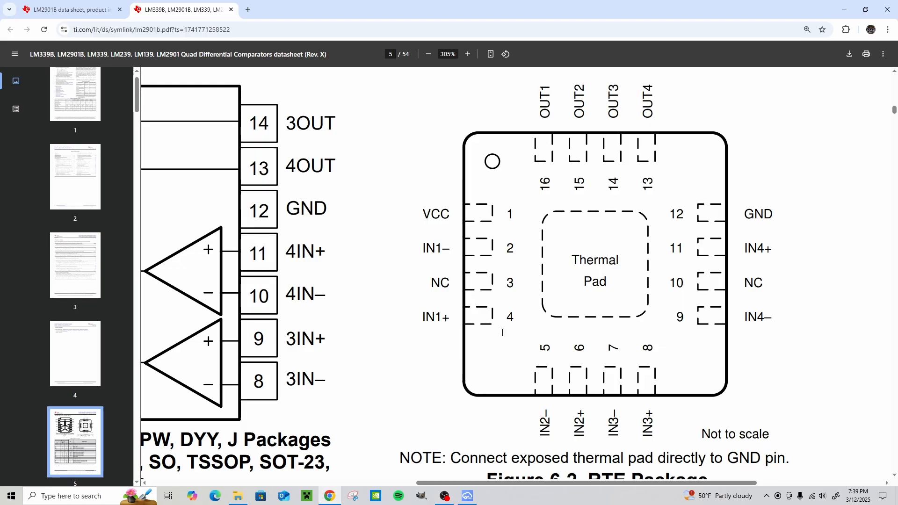
key("alt+Tab")
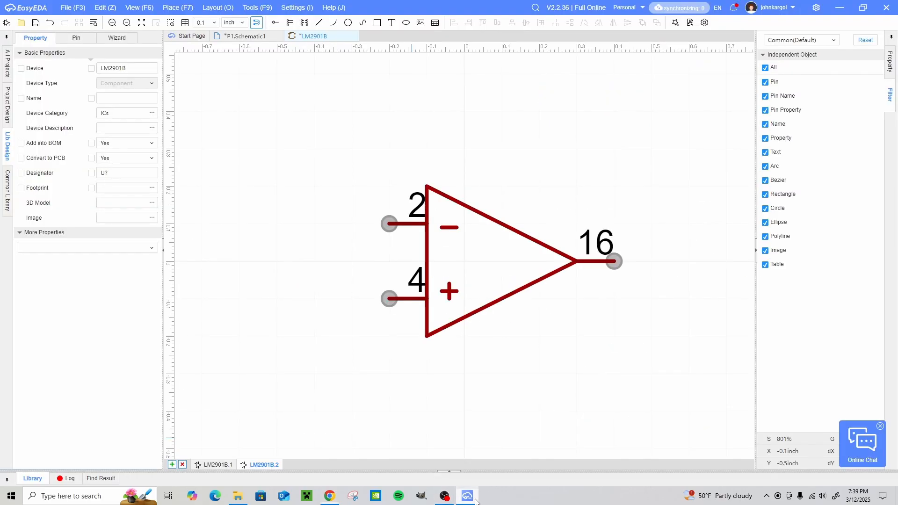
left_click(412, 229)
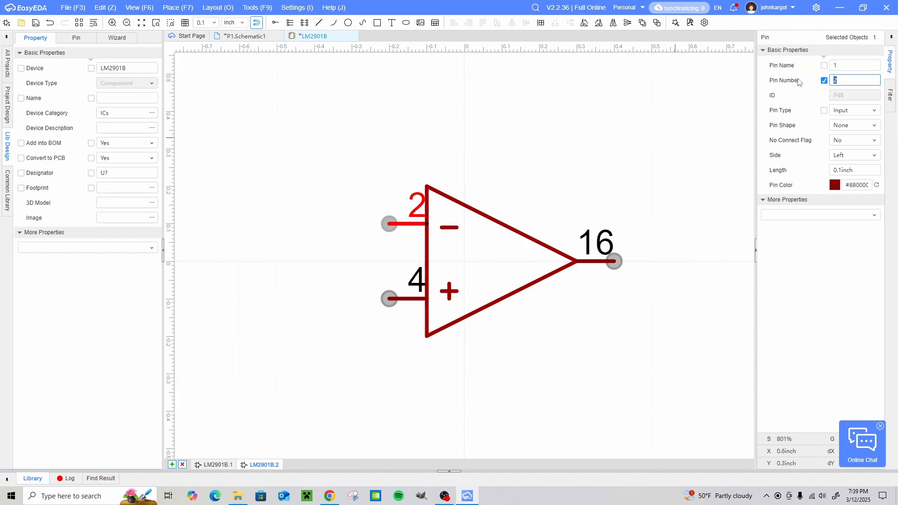
type("5")
left_click(536, 345)
left_click(402, 299)
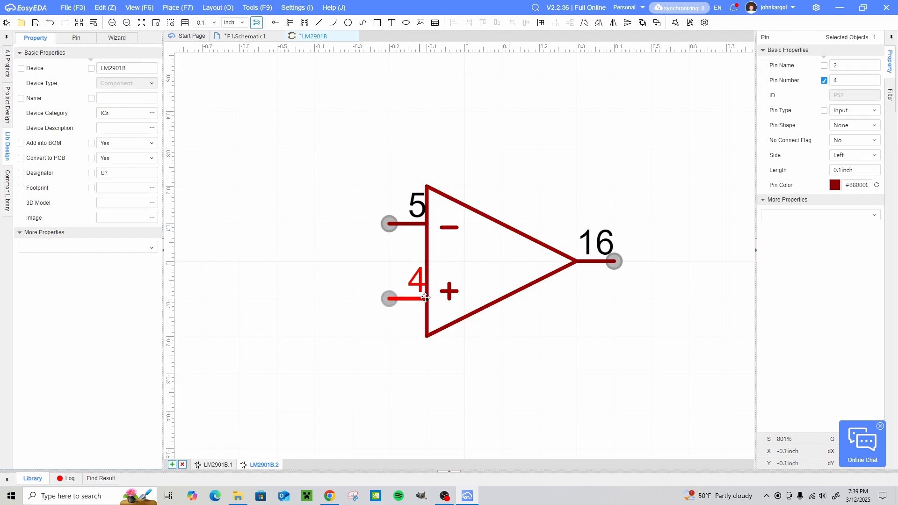
double_click(842, 81)
left_click(600, 415)
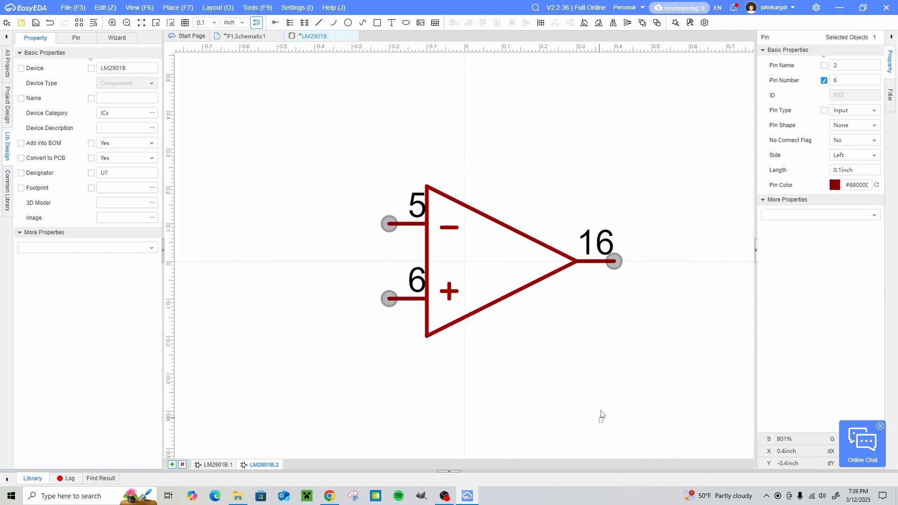
left_click(601, 261)
double_click(858, 85)
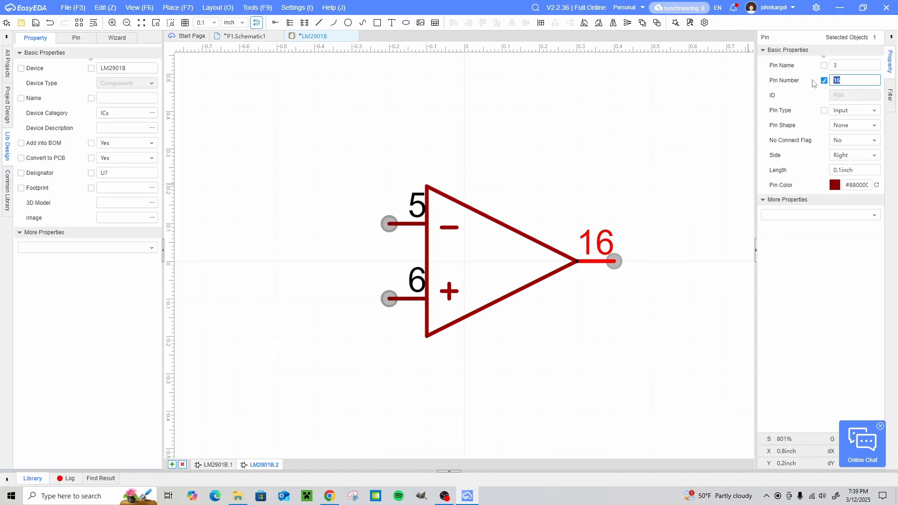
type("15")
left_click(632, 321)
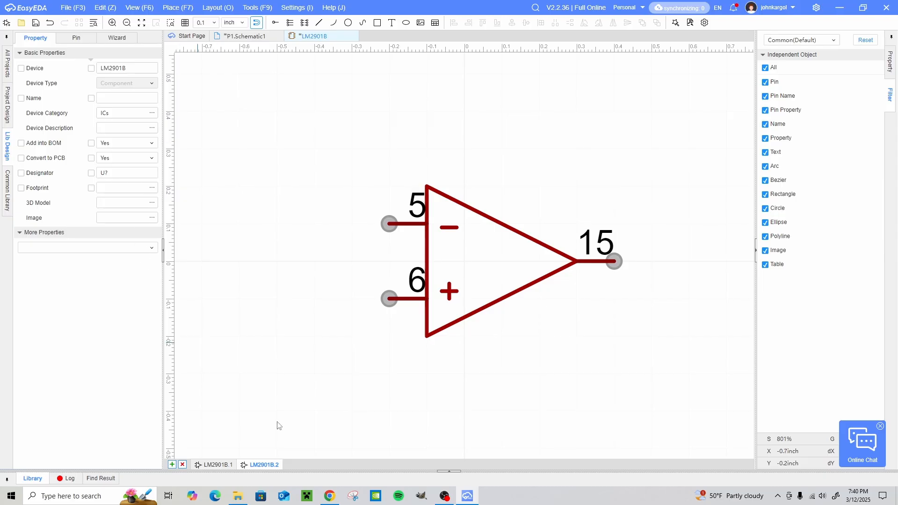
- Add a third part to the component and paste the comparator symbol at the same position around the origin
left_click(172, 464)
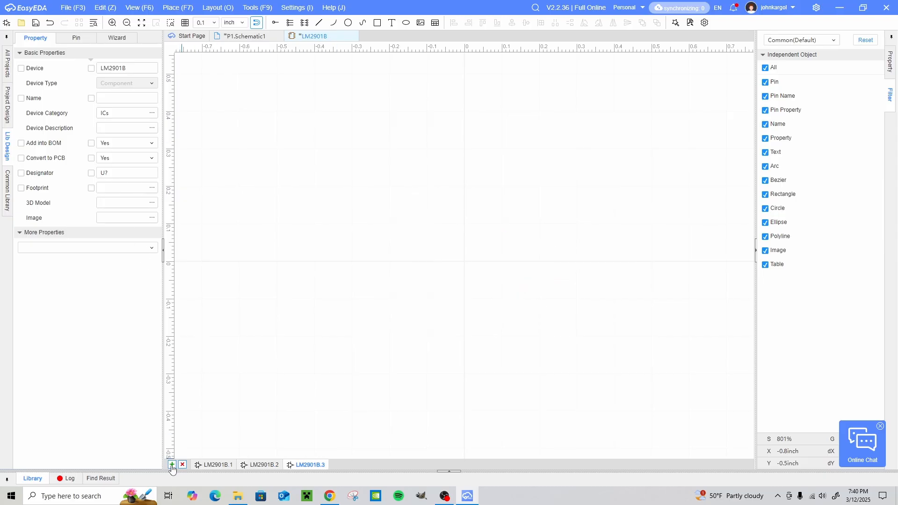
key("ctrl+v")
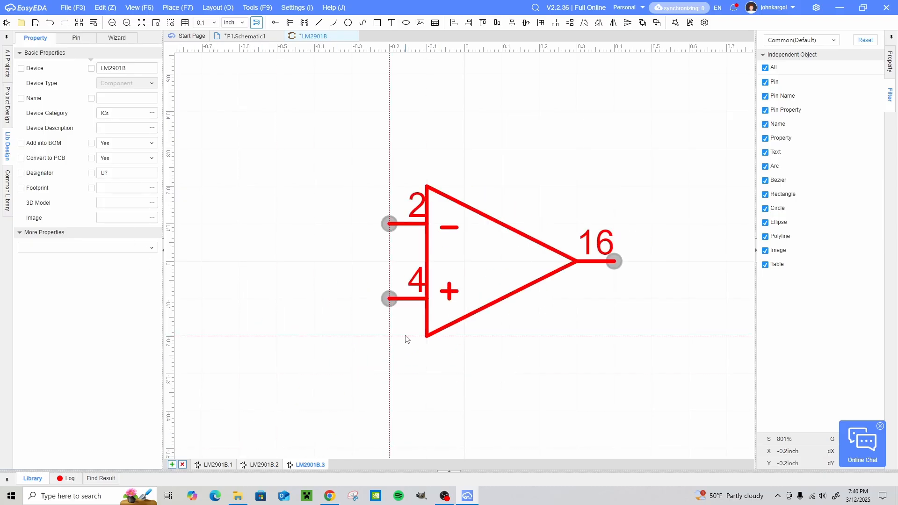
left_click(407, 337)
left_click(316, 312)
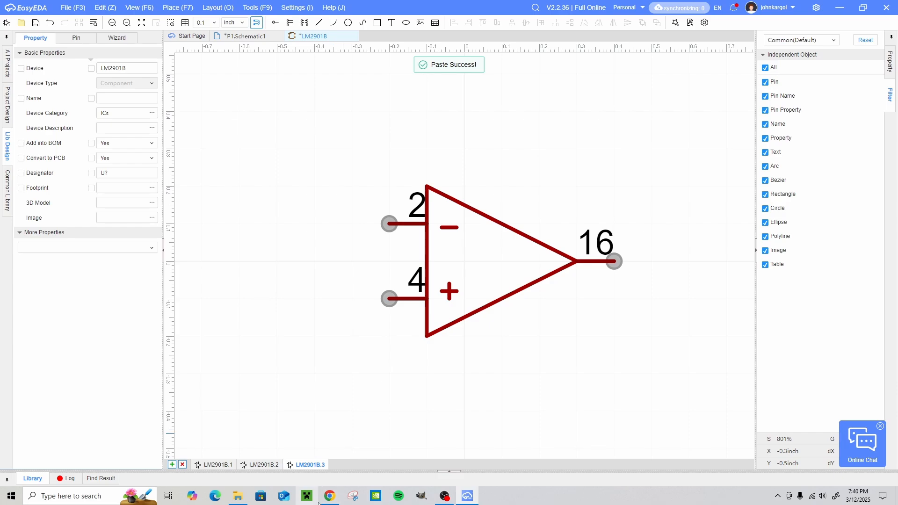
- Check the third comparator's pinout in the datasheet in Chrome and, back in EasyEDA, number its minus input 7, plus input 8 and output 14
left_click(333, 498)
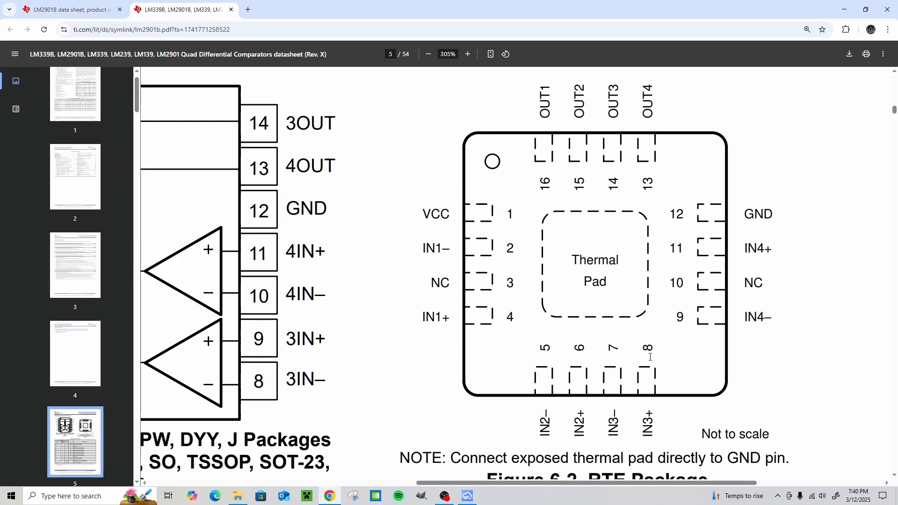
left_click(468, 496)
left_click(408, 223)
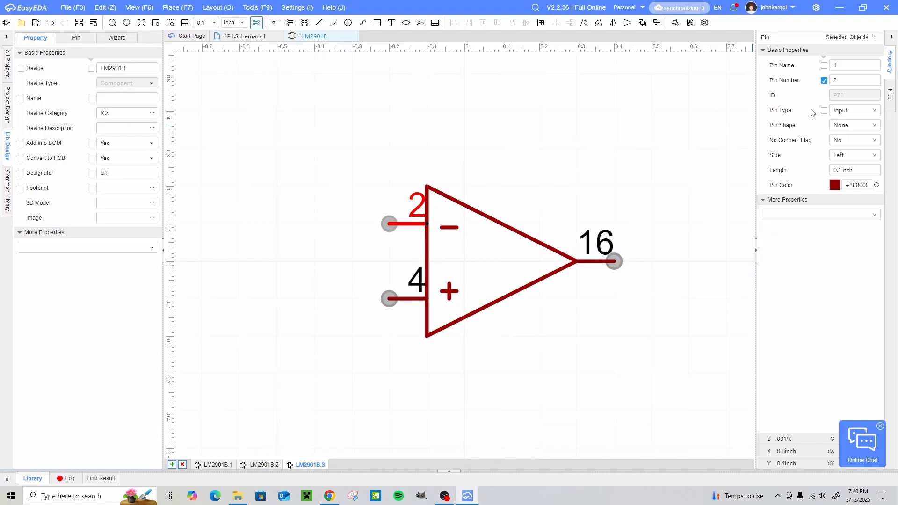
left_click(851, 80)
type("7")
key("Return")
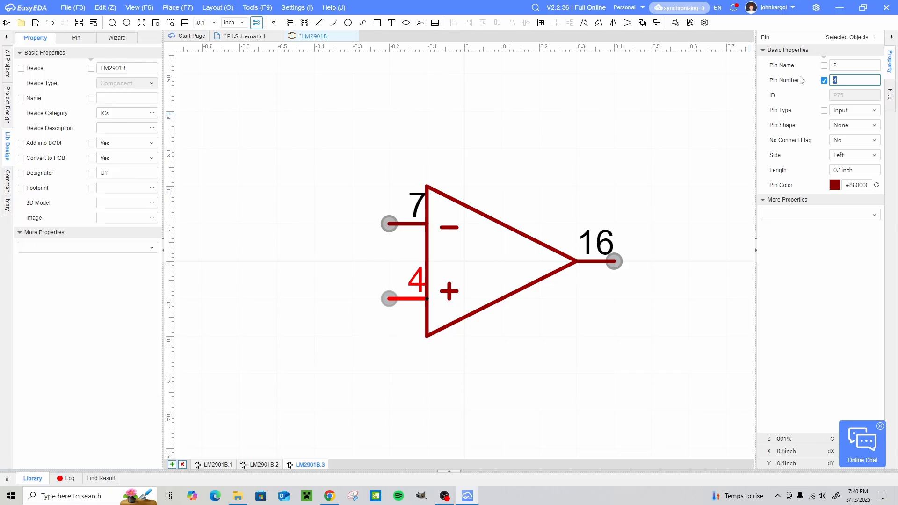
type("8")
key("Return")
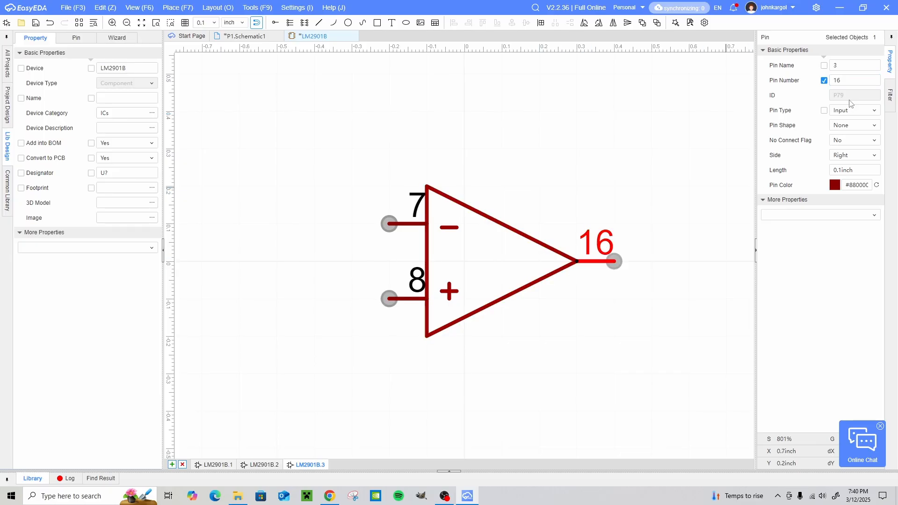
type("14")
key("Return")
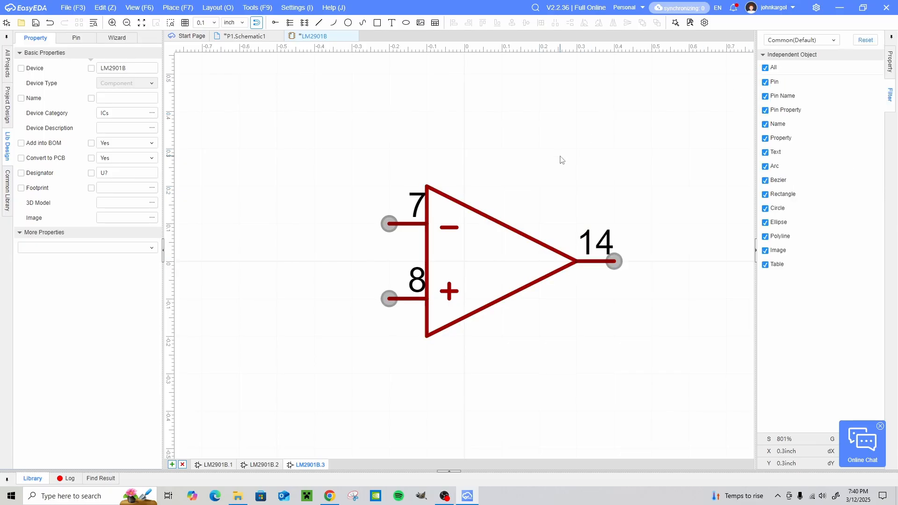
- Add a fourth part and paste the comparator symbol around the origin as in the other parts
left_click(172, 465)
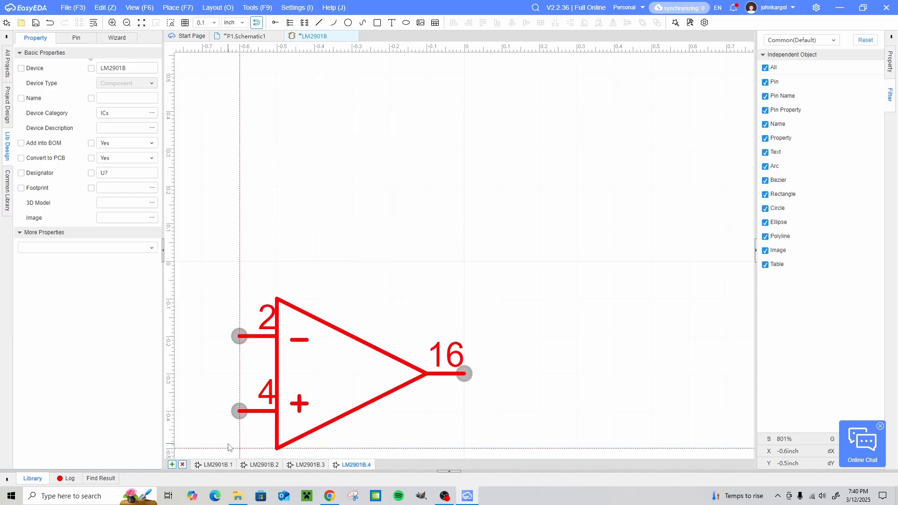
left_click(390, 332)
left_click(305, 332)
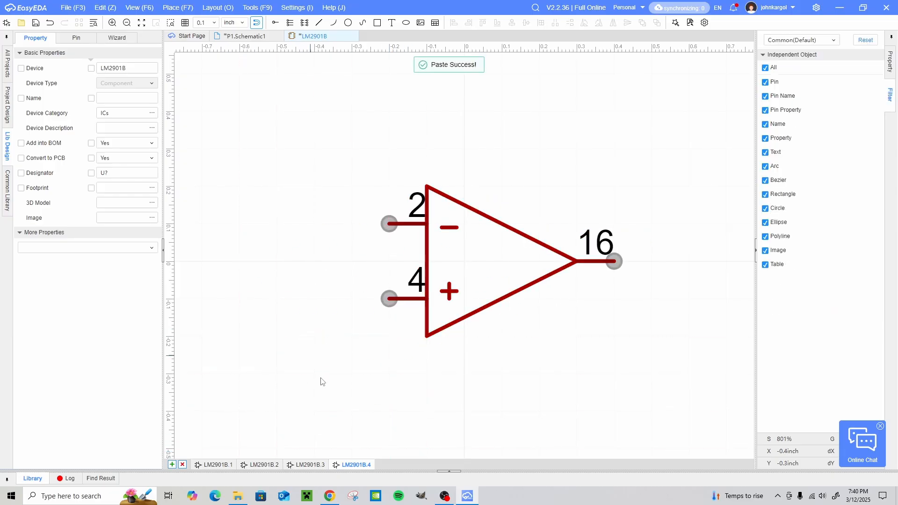
- Check the fourth comparator's pinout in the Chrome datasheet and, back in EasyEDA, number its minus input 9, plus input 11 and output 13
left_click(330, 500)
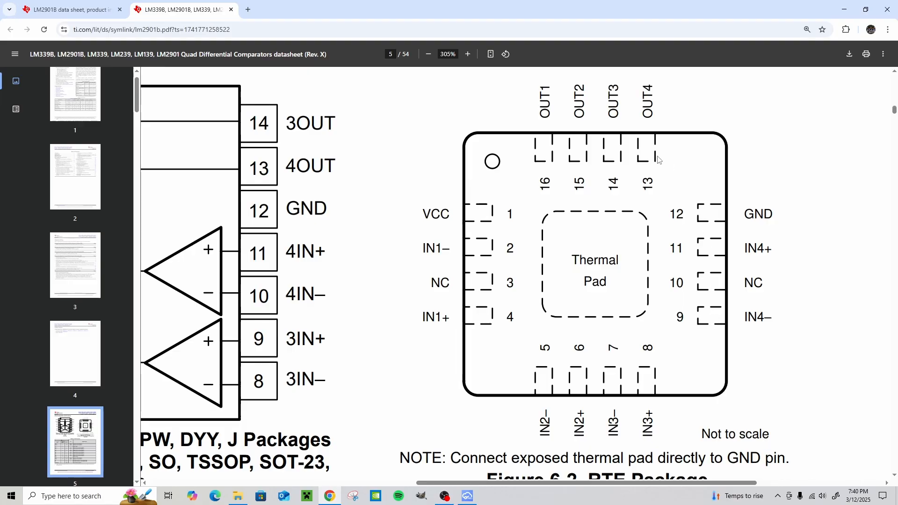
left_click(467, 495)
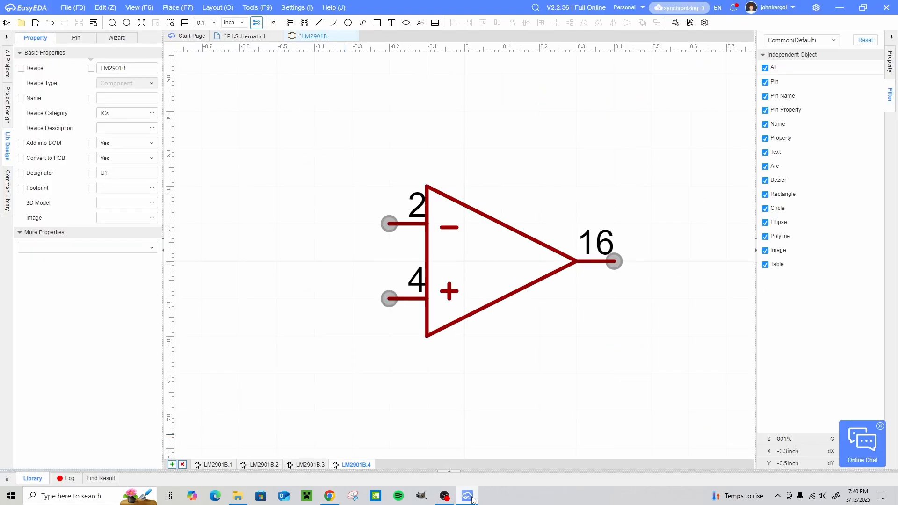
left_click(420, 230)
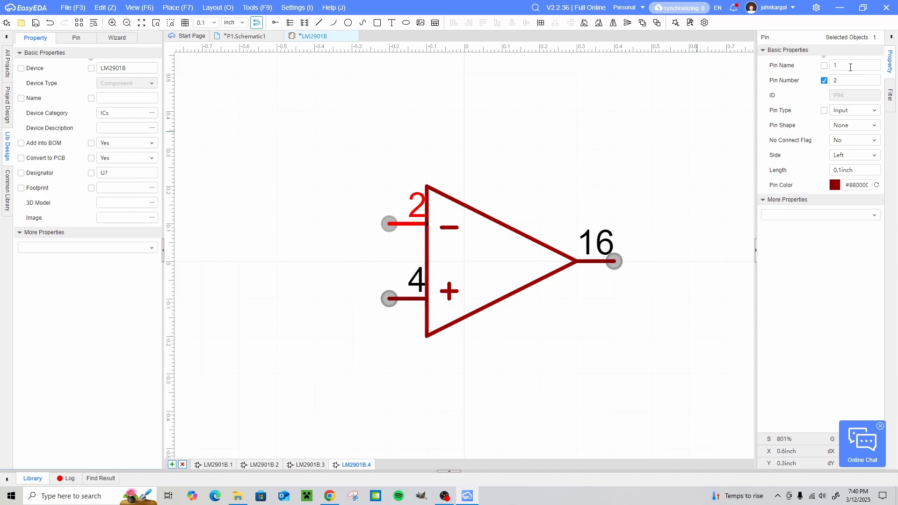
left_click_drag(848, 81, 809, 83)
left_click(408, 298)
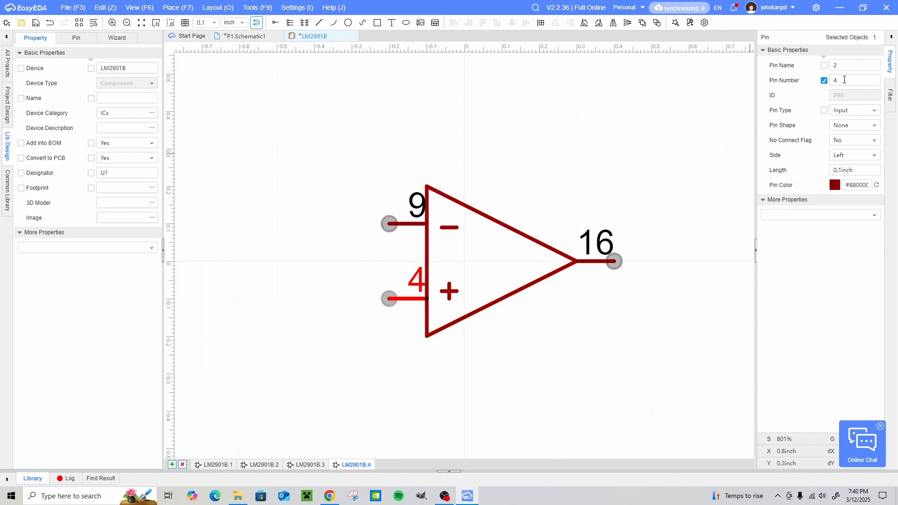
left_click_drag(845, 80, 810, 83)
type("11")
left_click(621, 301)
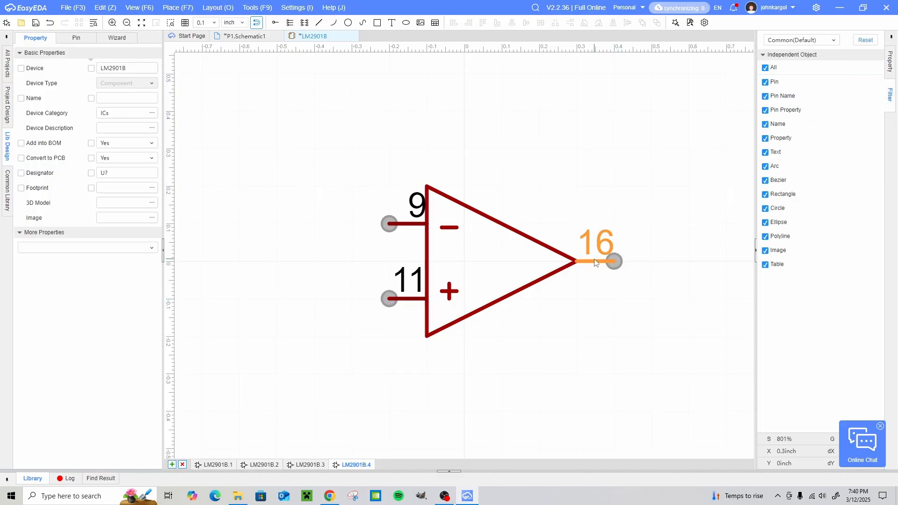
left_click(596, 261)
left_click_drag(845, 83, 811, 81)
type("1")
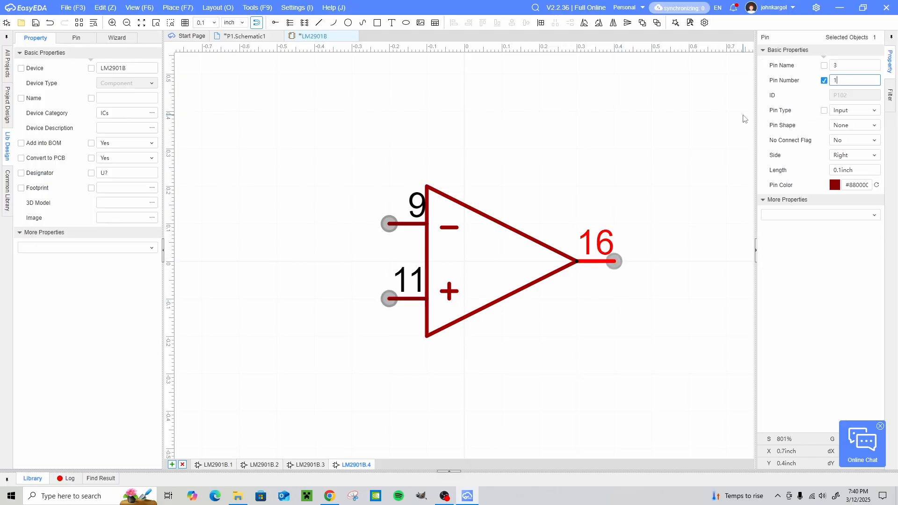
type("3")
left_click(584, 379)
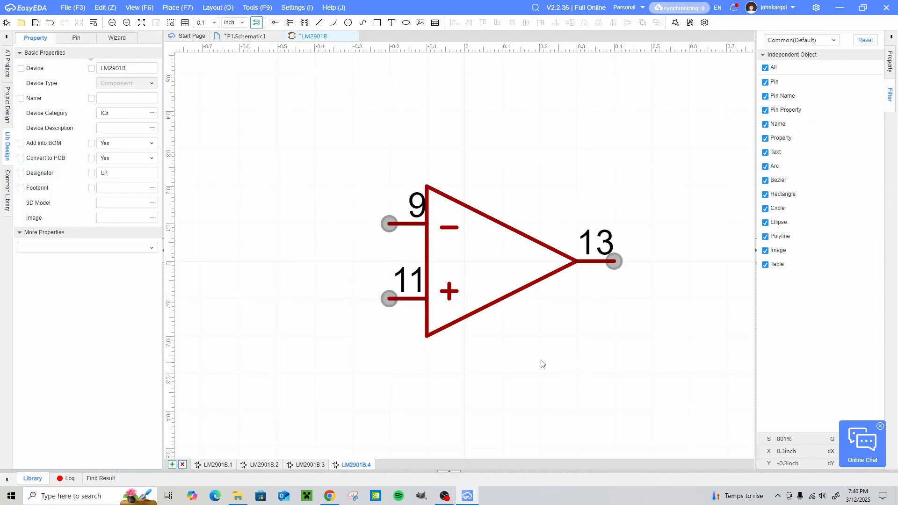
- Check the remaining supply pins in the Chrome datasheet, then return to EasyEDA, add a fifth part and paste the comparator symbol around the origin
left_click(330, 496)
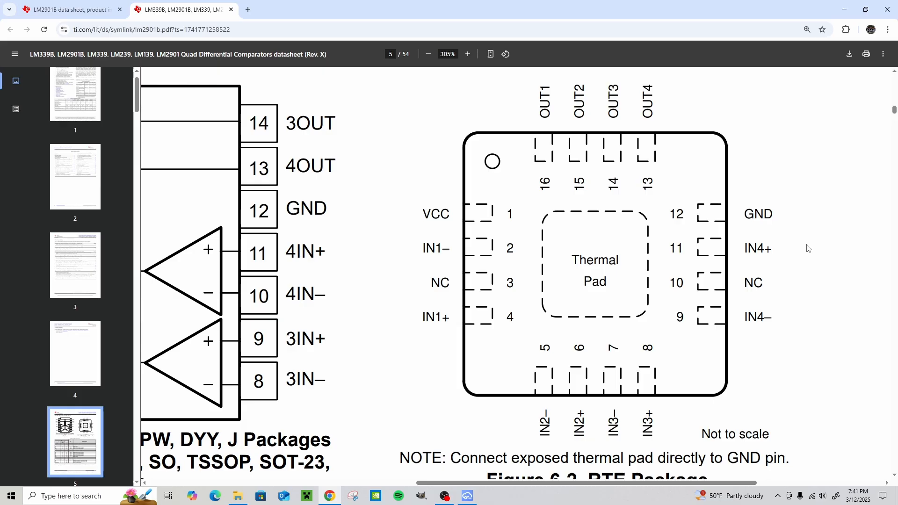
left_click(467, 497)
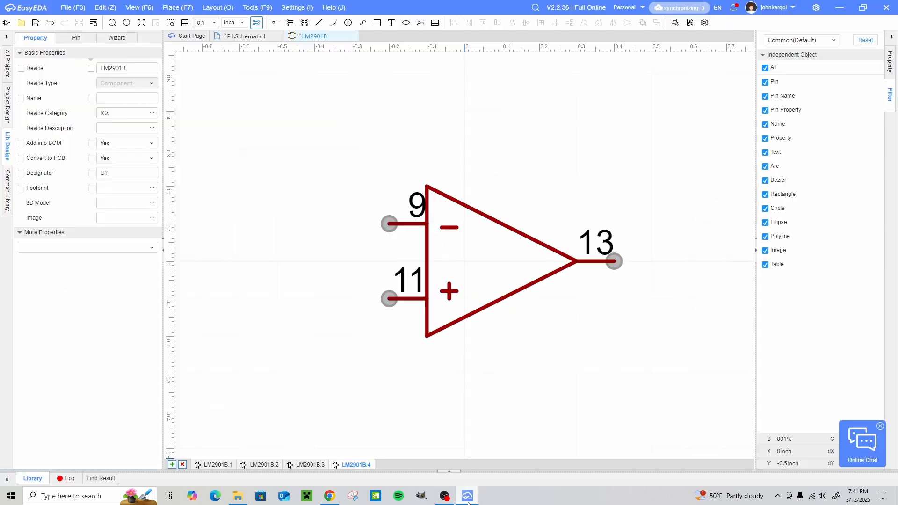
left_click(172, 464)
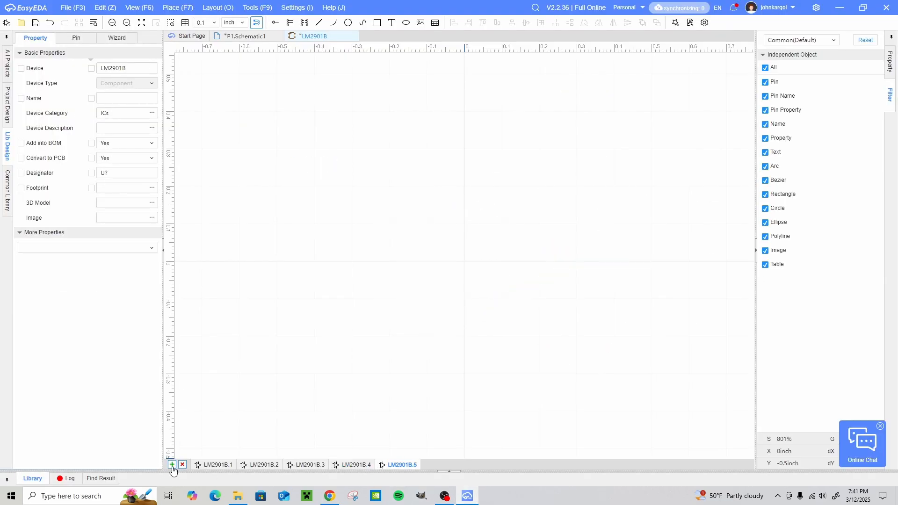
key("ctrl+v")
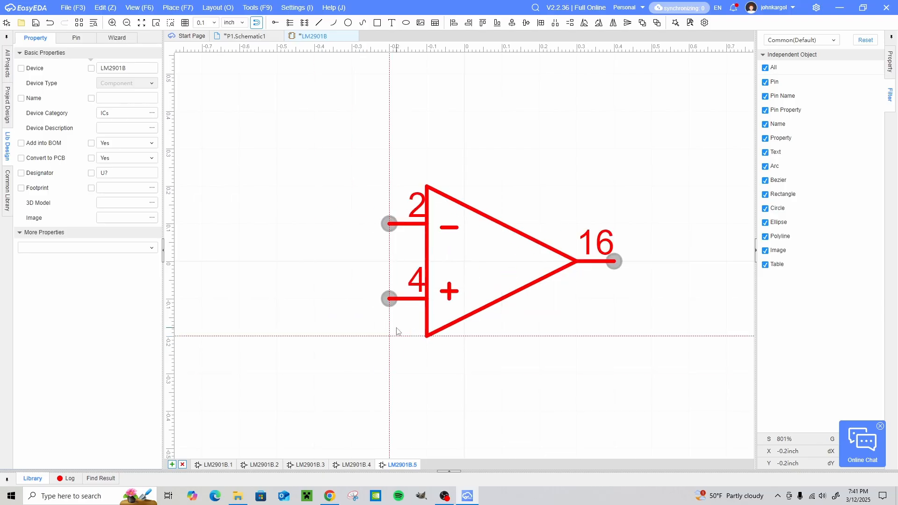
left_click(396, 332)
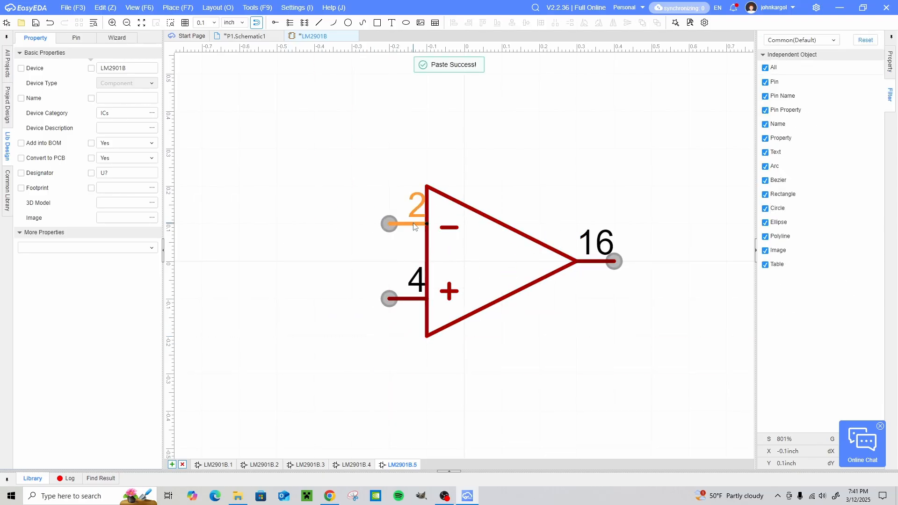
- Delete the two input pins, the output pin and the minus and plus marks from the fifth part, keeping only the triangle
left_click(416, 206)
key("Delete")
left_click(406, 279)
key("Delete")
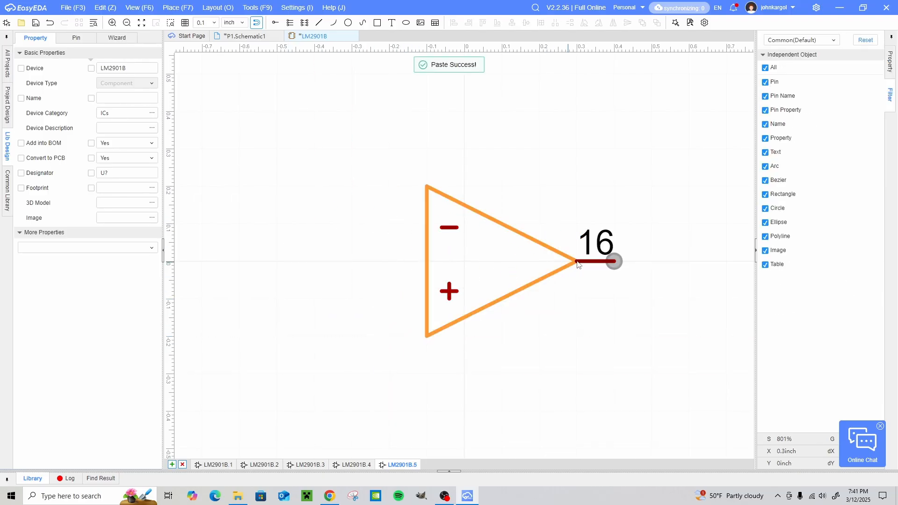
left_click(593, 243)
key("Delete")
left_click(442, 225)
key("Delete")
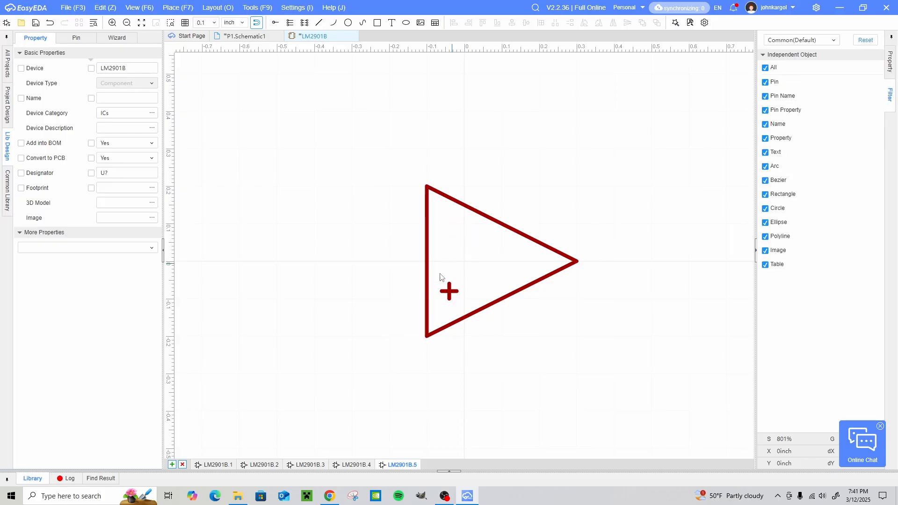
left_click(449, 295)
key("Delete")
- Place three vertical pins: one up from the triangle's upper edge at x 0.1 inch, two pointing down below it at x 0 and 0.2 inch
left_click(275, 22)
key("space")
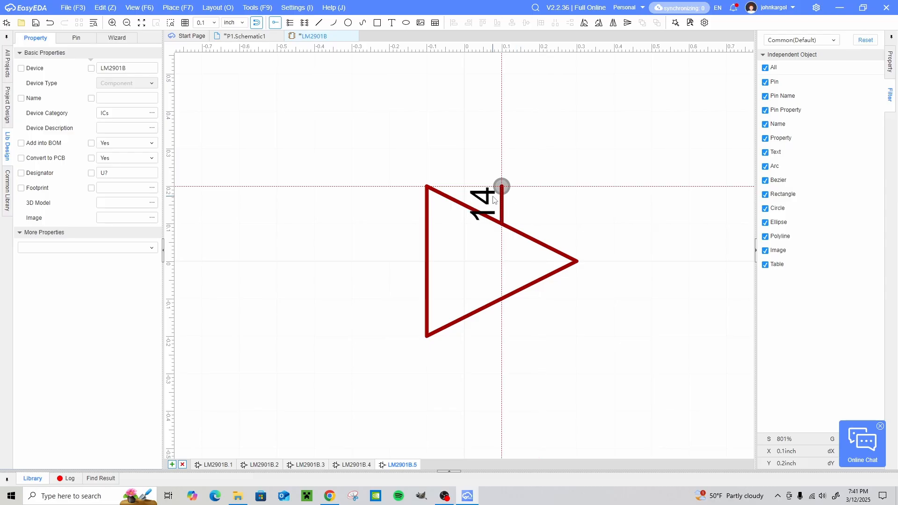
left_click(491, 199)
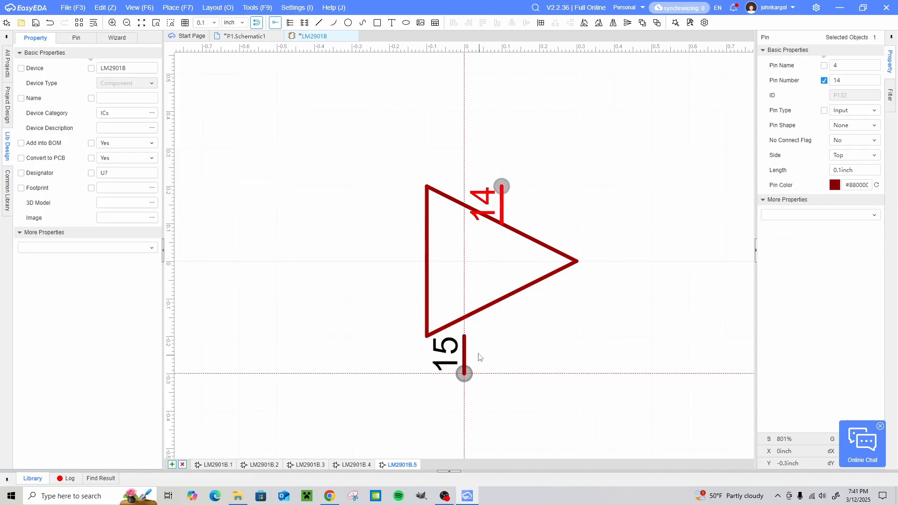
left_click(480, 366)
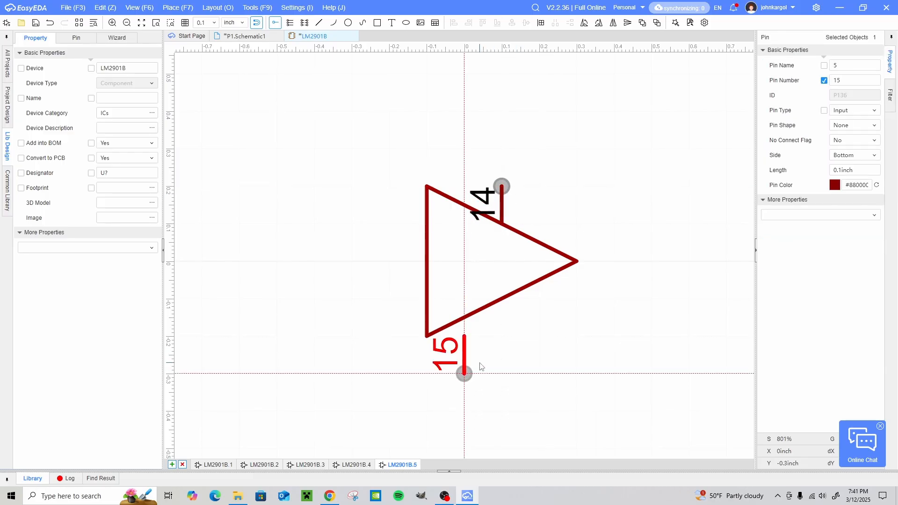
left_click(529, 367)
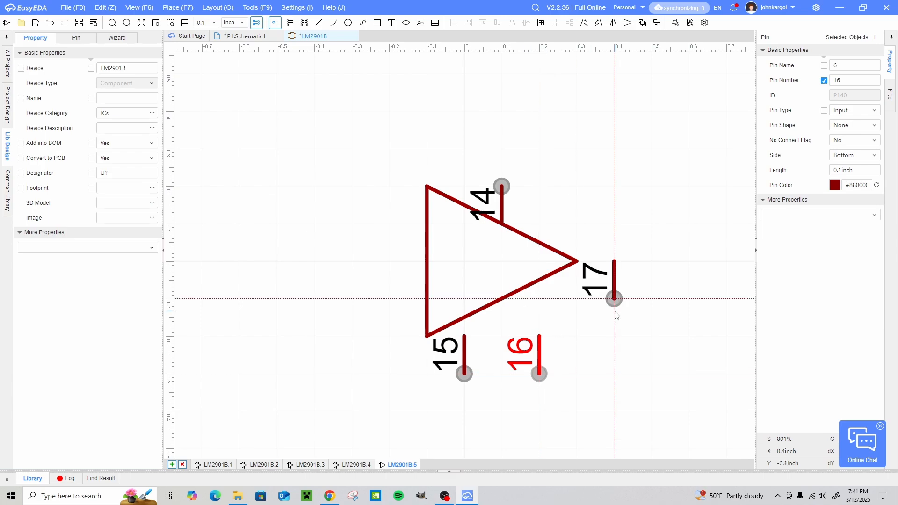
right_click(615, 311)
left_click(615, 336)
- Set the length of the lower pin at x 0 to 0.15 inch and move it up to meet the triangle's edge
left_click(463, 359)
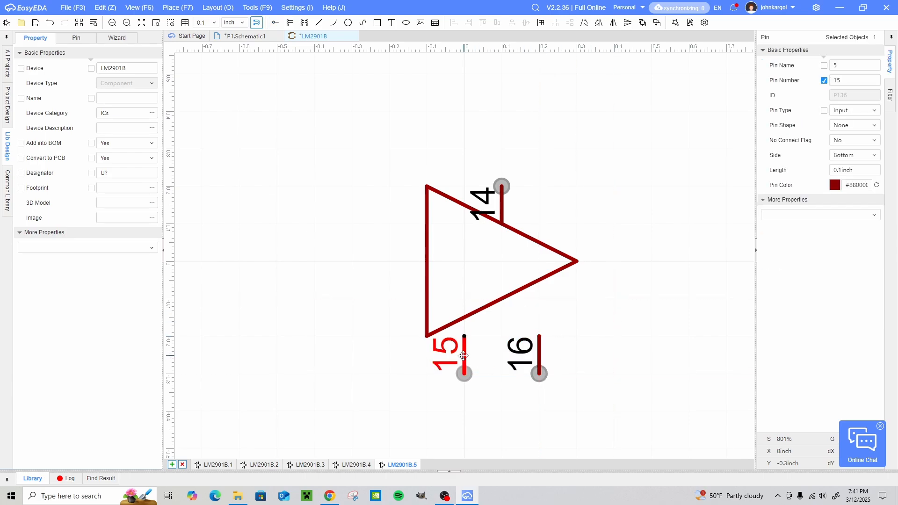
left_click(839, 170)
type(".15")
key("Return")
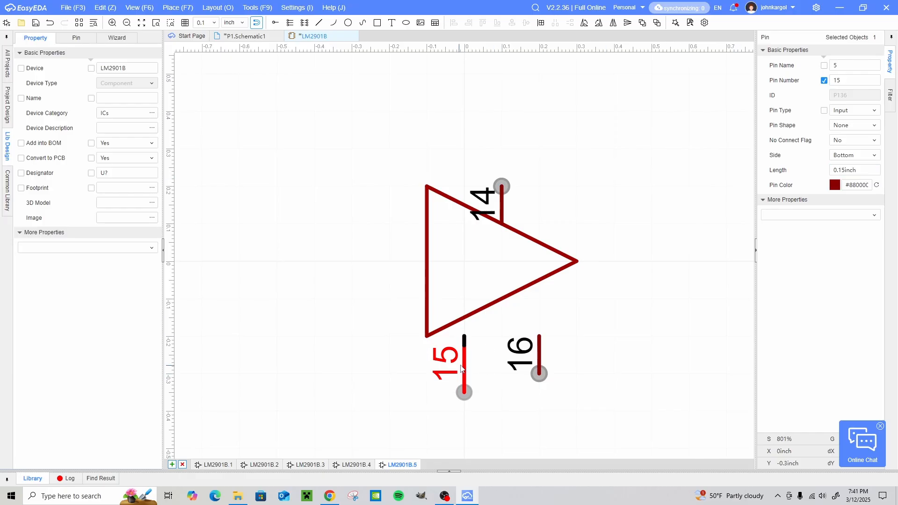
left_click_drag(467, 368, 467, 350)
left_click(660, 315)
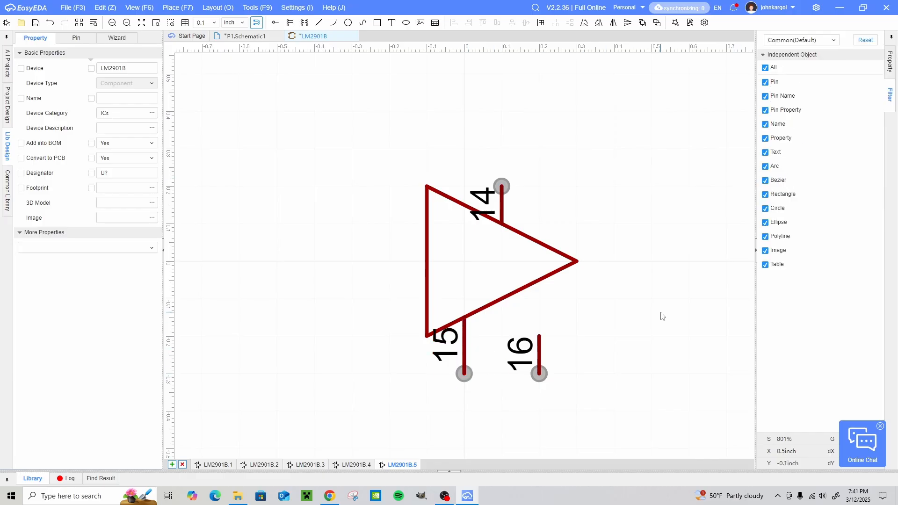
- Set the length of the lower pin at x 0.2 inch to 0.25 inch and move it up to touch the triangle
left_click(543, 353)
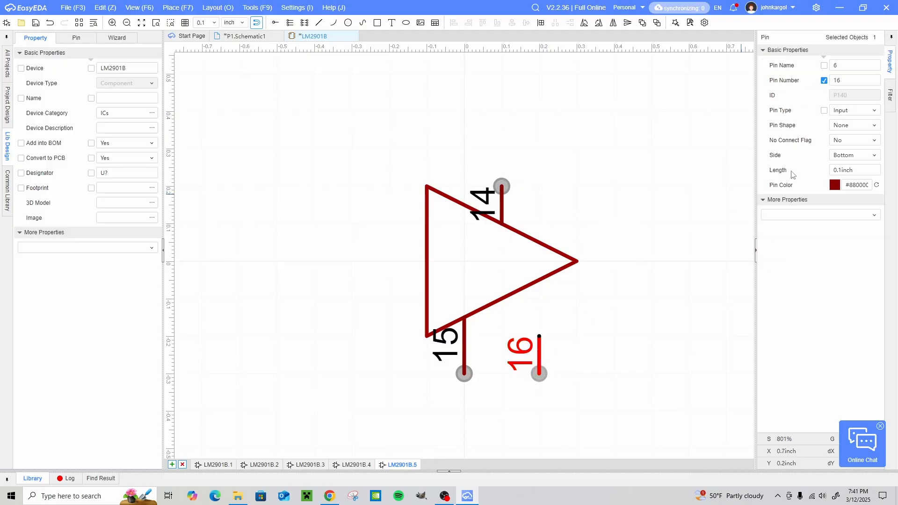
left_click_drag(867, 168, 766, 174)
type(".25")
key("Return")
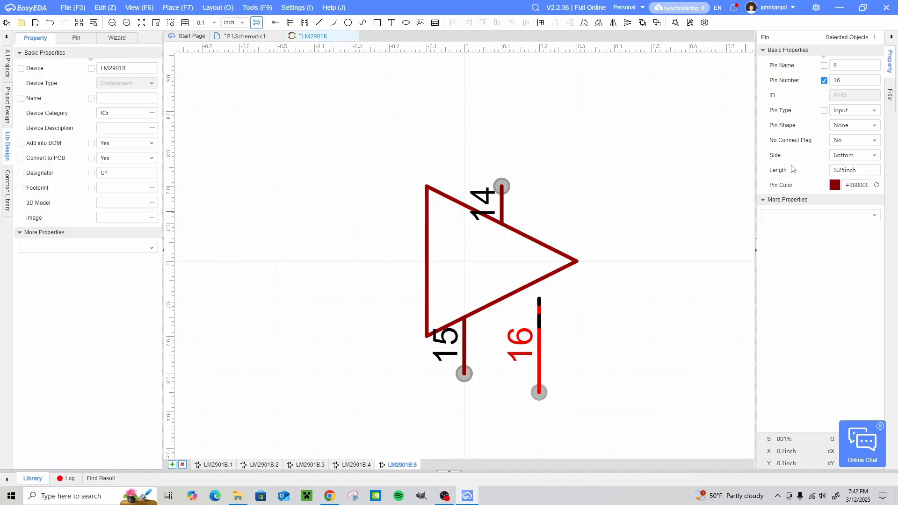
left_click_drag(539, 334, 539, 311)
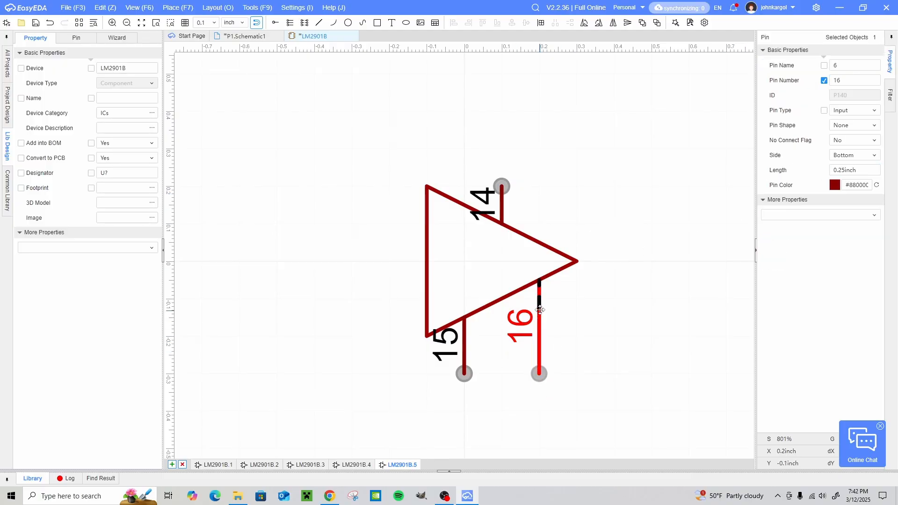
left_click(679, 309)
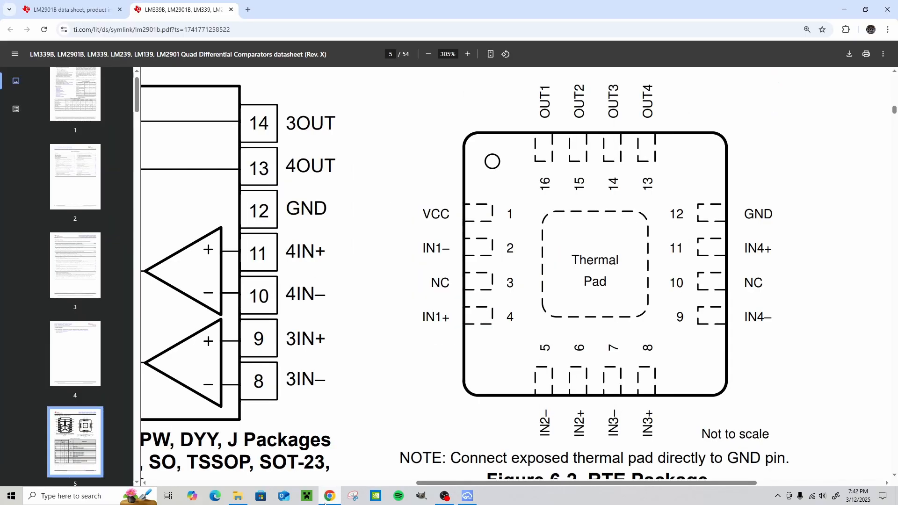
- Check the supply pin in the datasheet pinout and set the triangle's upper pin to number 1 and name Vcc
left_click(329, 496)
left_click(467, 496)
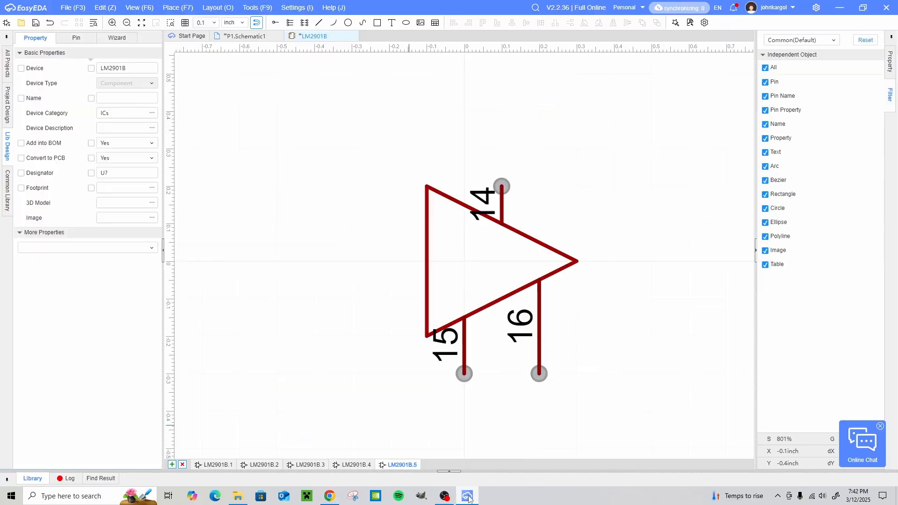
left_click(502, 205)
left_click(786, 81)
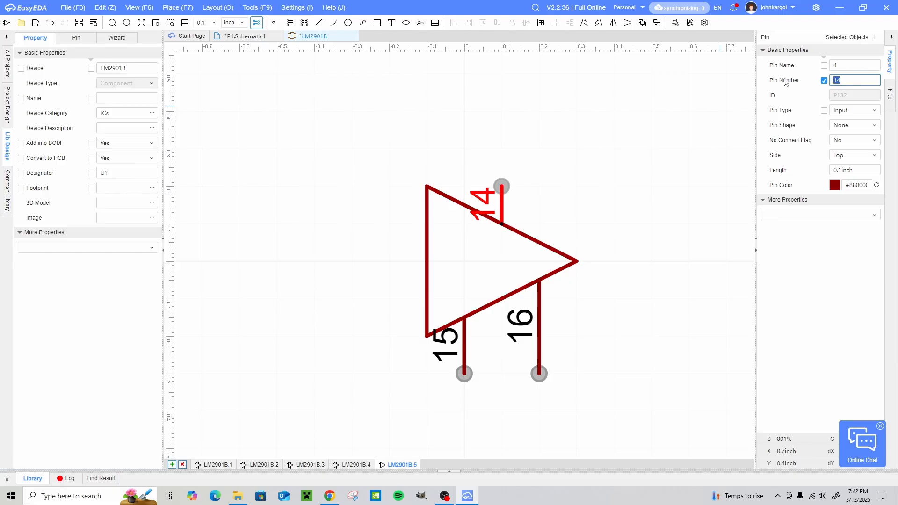
type("1")
left_click(850, 65)
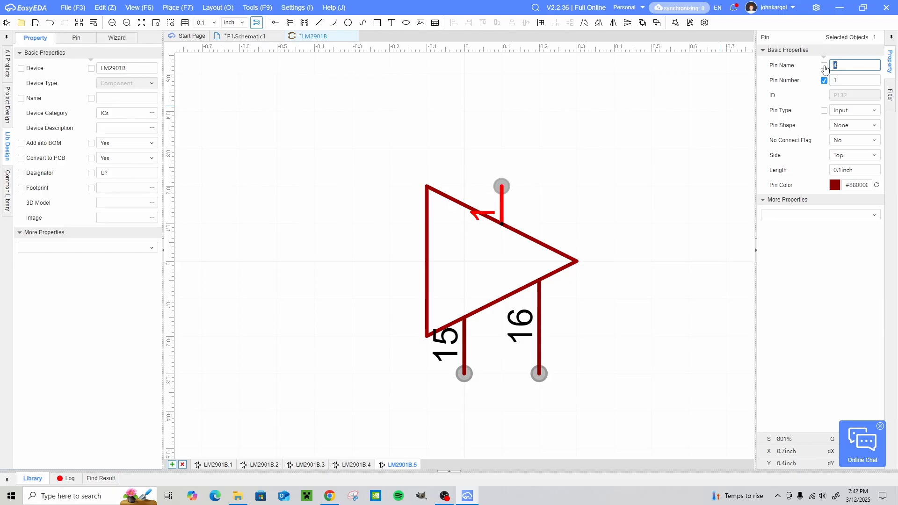
type("Vcc")
left_click(616, 233)
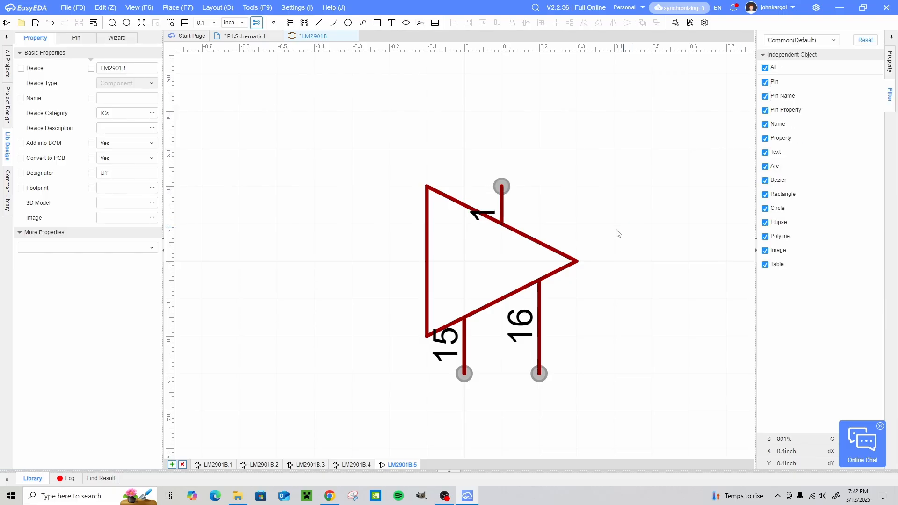
- Show the upper pin's Vcc name, turn the label horizontal and move it inside the triangle
left_click(505, 207)
left_click(824, 65)
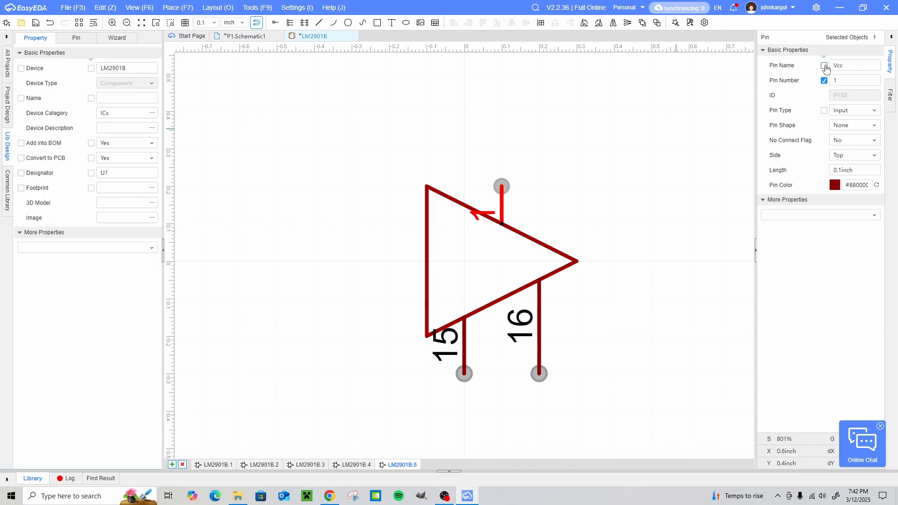
left_click(501, 266)
key("space")
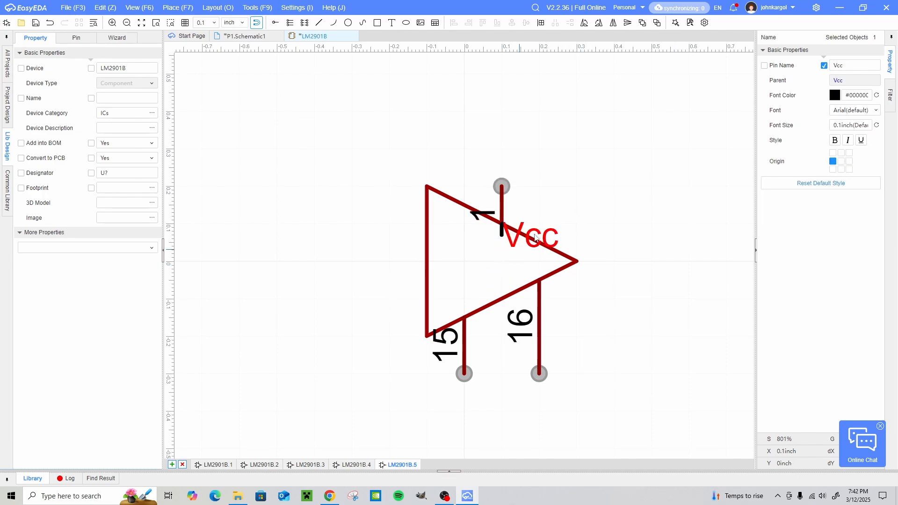
left_click_drag(534, 237, 499, 246)
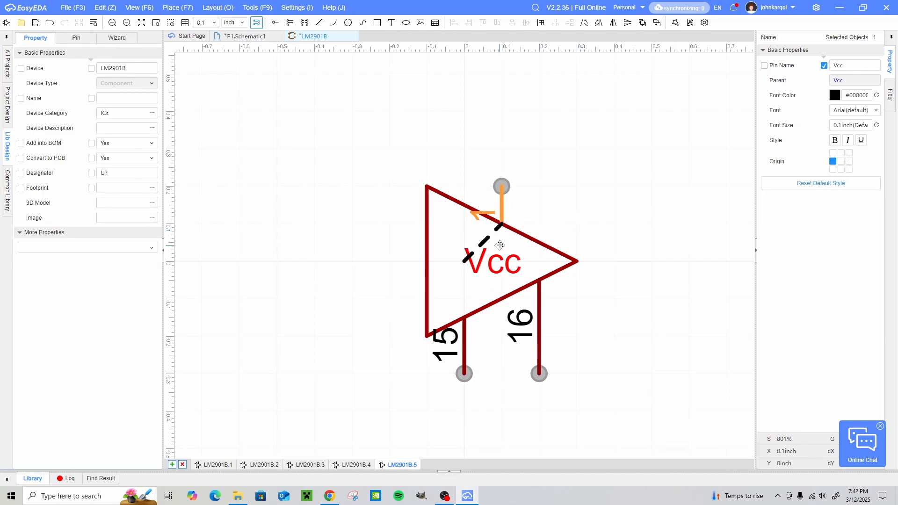
left_click(617, 216)
- Reduce the Vcc label's font size to 0.05 inch and move it up near pin 1
left_click(491, 265)
left_click(833, 126)
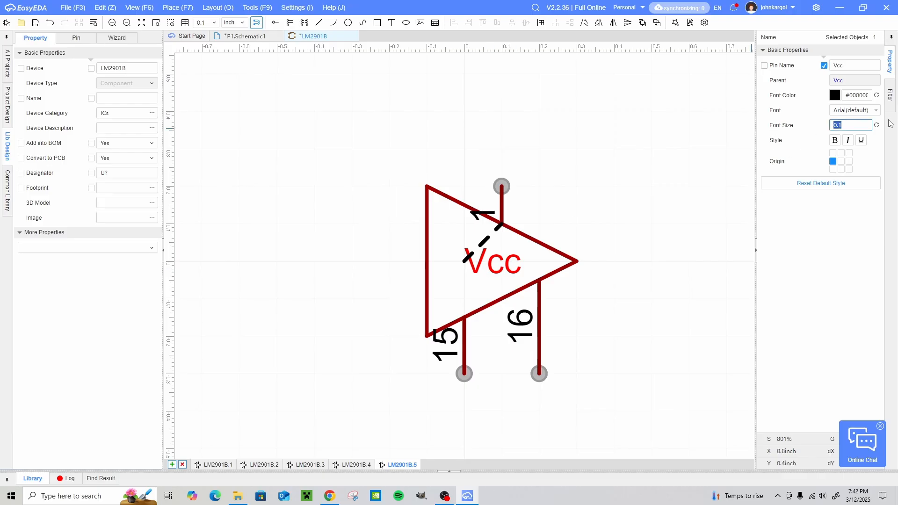
key("Return")
left_click_drag(482, 267, 488, 241)
left_click(548, 216)
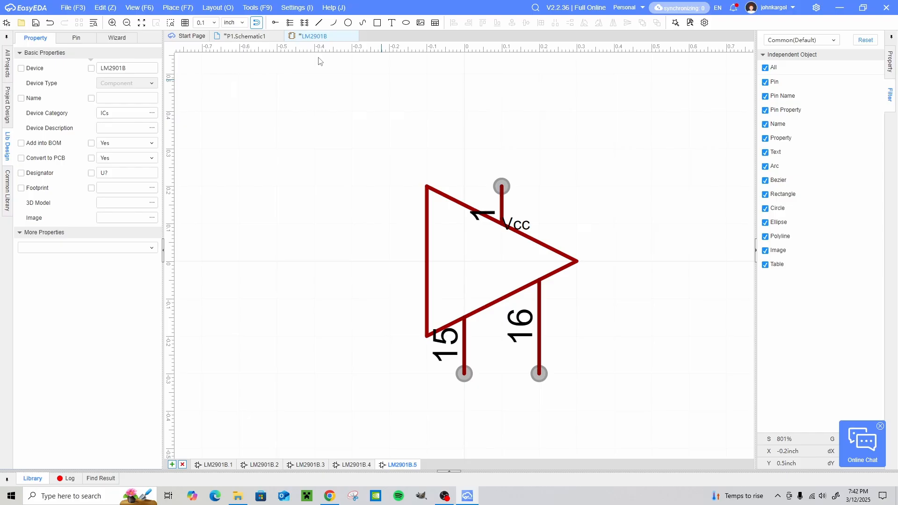
- Set the grid to 0.01 inch and move the Vcc label inside the triangle, just below pin 1
left_click(215, 24)
left_click(201, 68)
left_click_drag(523, 226, 505, 234)
left_click(611, 193)
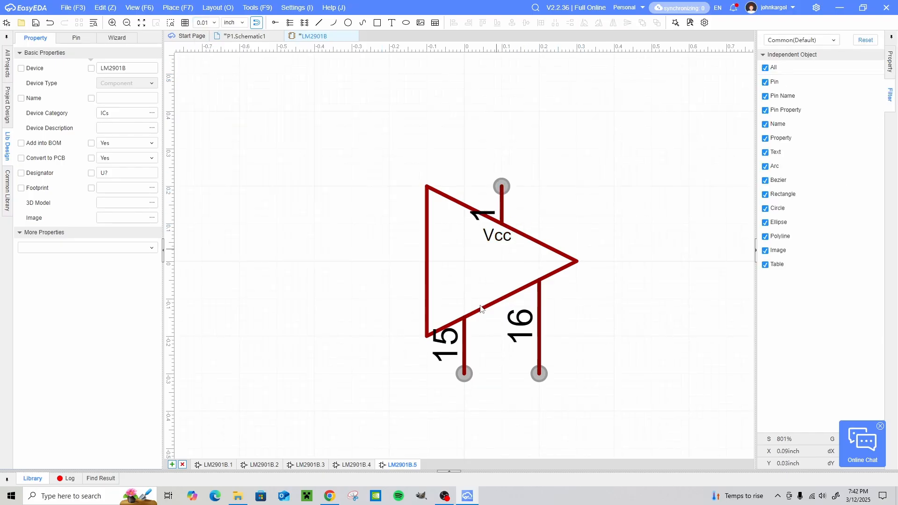
- Check the ground pin in the datasheet, number the lower pin at x 0 as 12, and show it with the name GND
left_click(329, 496)
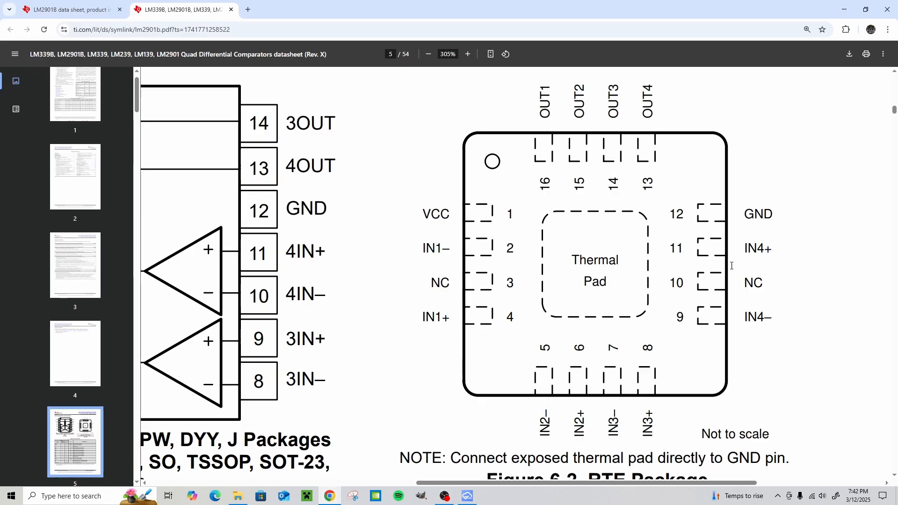
left_click(467, 495)
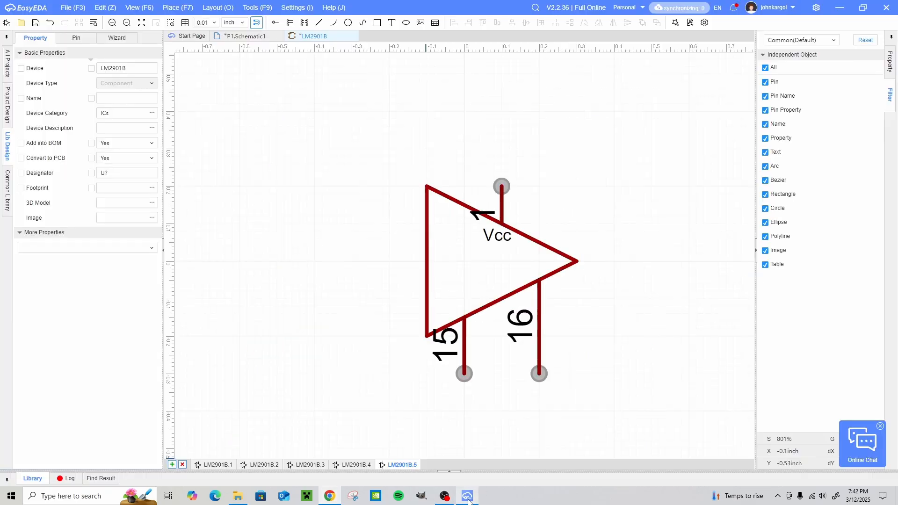
left_click(466, 353)
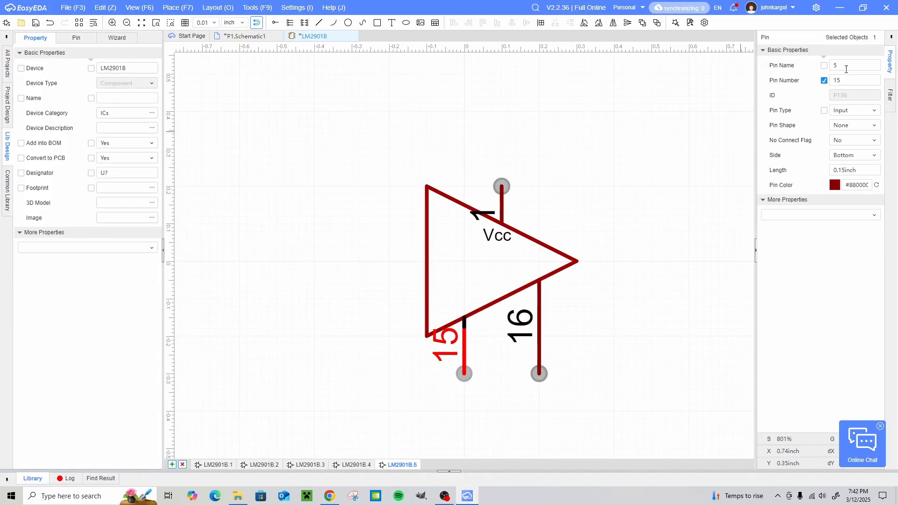
left_click(835, 81)
type("12")
left_click(850, 65)
left_click(824, 66)
- Turn the GND label horizontal and set its font size to 0.05 inch
left_click(469, 270)
key("space")
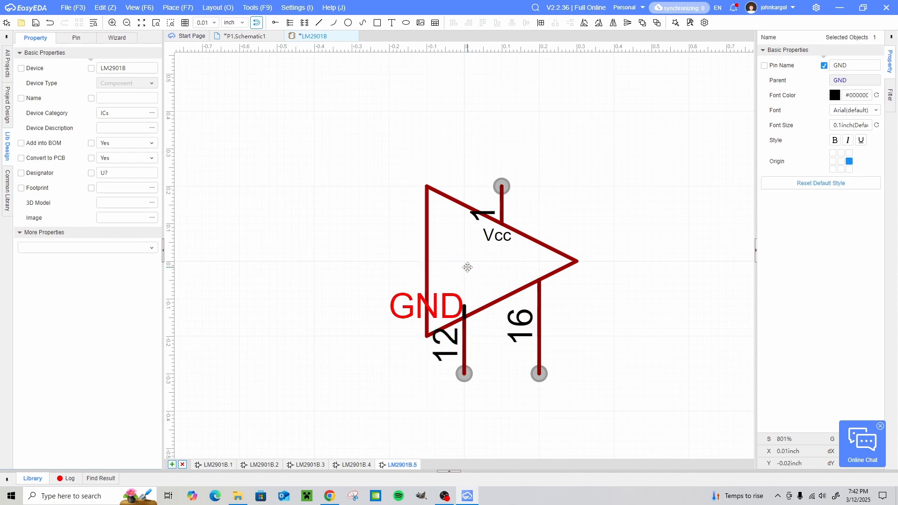
left_click(832, 127)
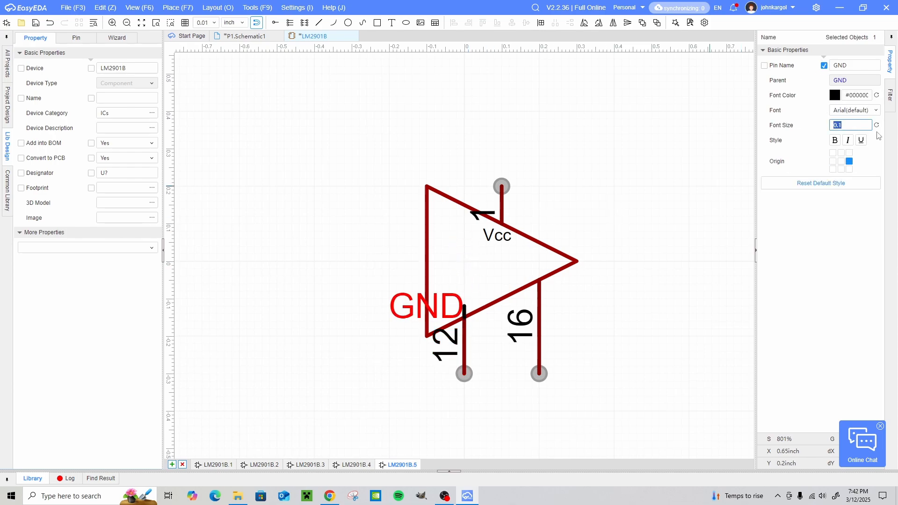
left_click(878, 136)
left_click(869, 124)
type("0.05")
key("Return")
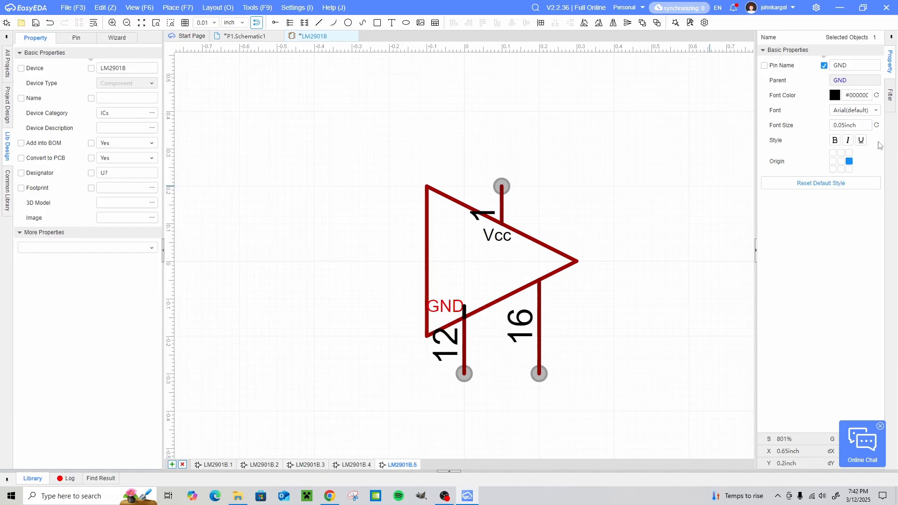
- Move the GND label inside the triangle, centred just above pin 12
left_click(575, 231)
left_click_drag(447, 307, 462, 301)
left_click(613, 347)
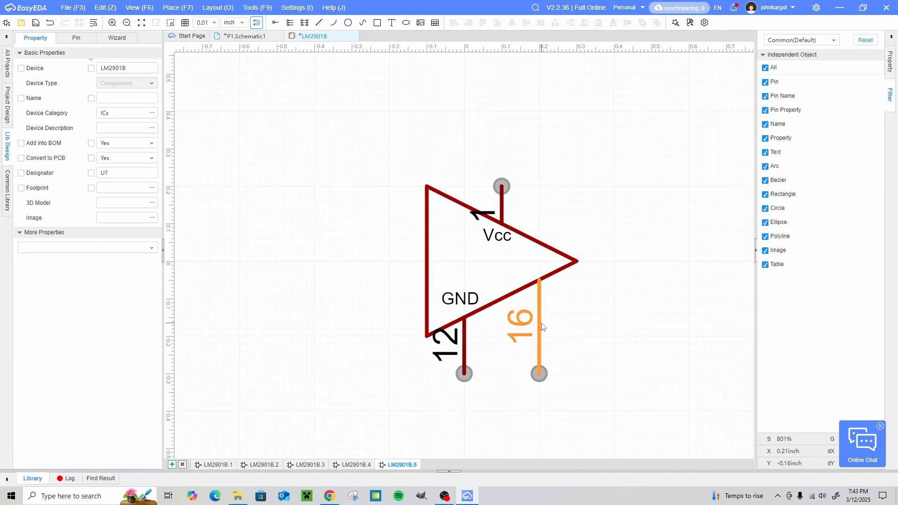
- Set the lower pin at x 0.2 inch to number 17 and name TPAD, and show the name as a horizontal label
left_click(543, 327)
left_click(768, 82)
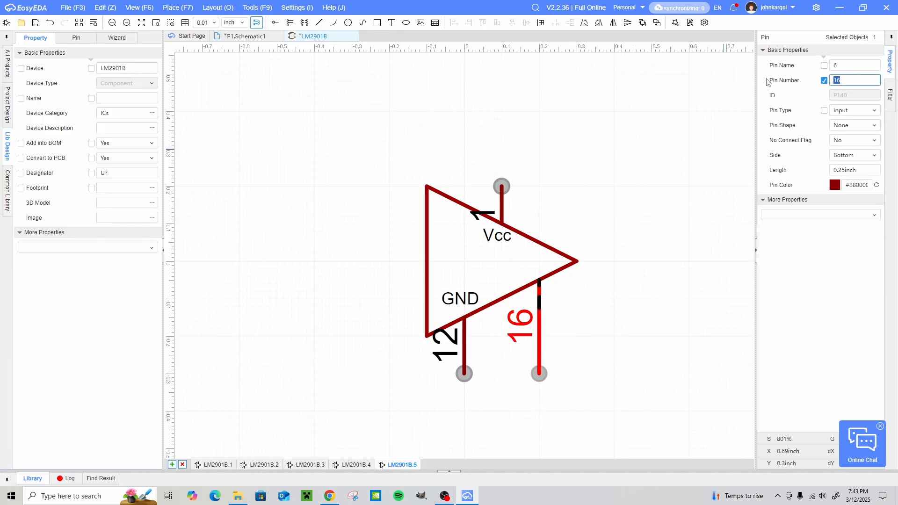
type("17")
left_click(852, 64)
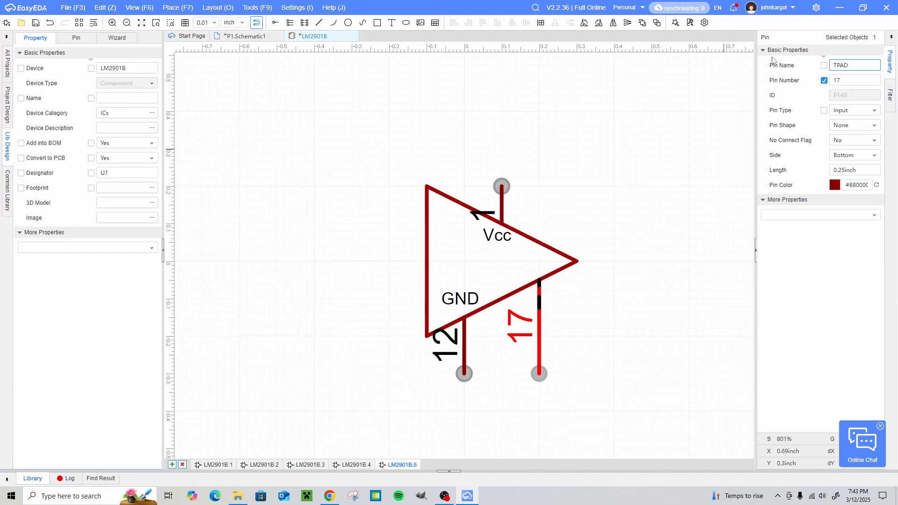
left_click(824, 66)
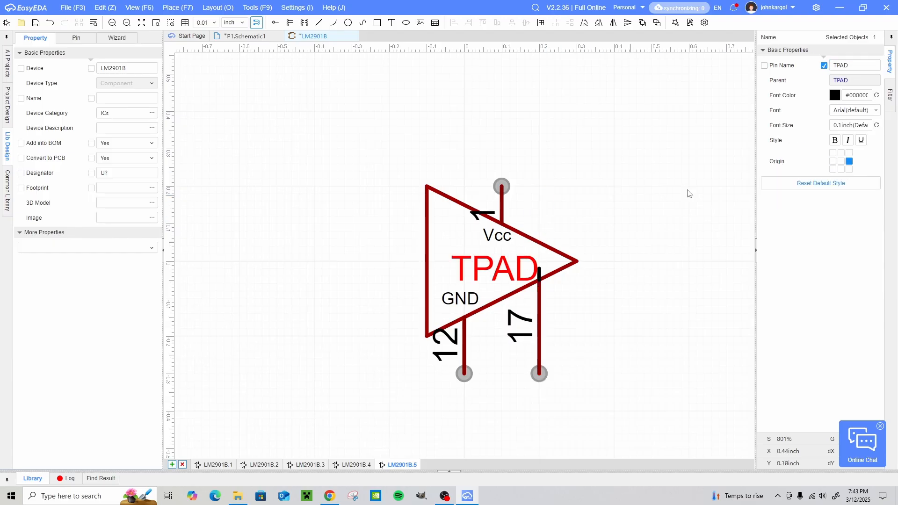
- Set the TPAD label's font size to 0.05 inch and centre it above pin 17 inside the triangle
left_click(832, 125)
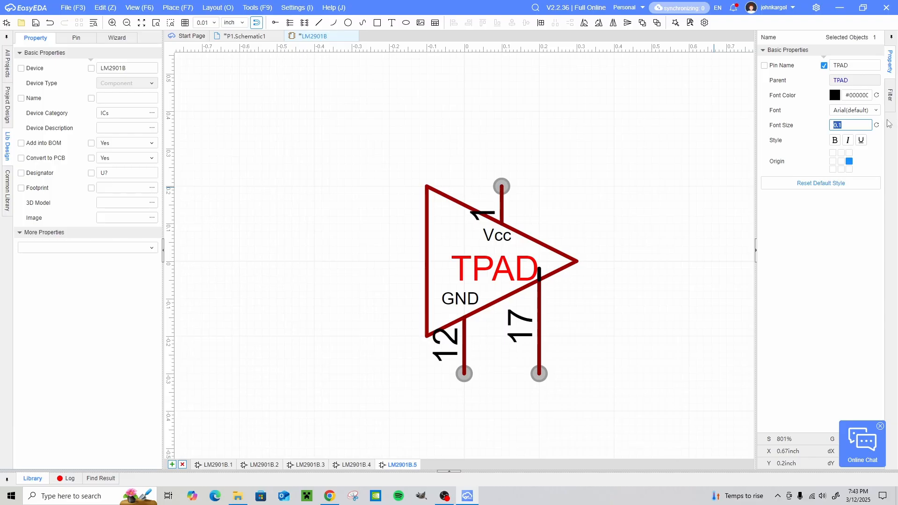
type("0.05")
key("Return")
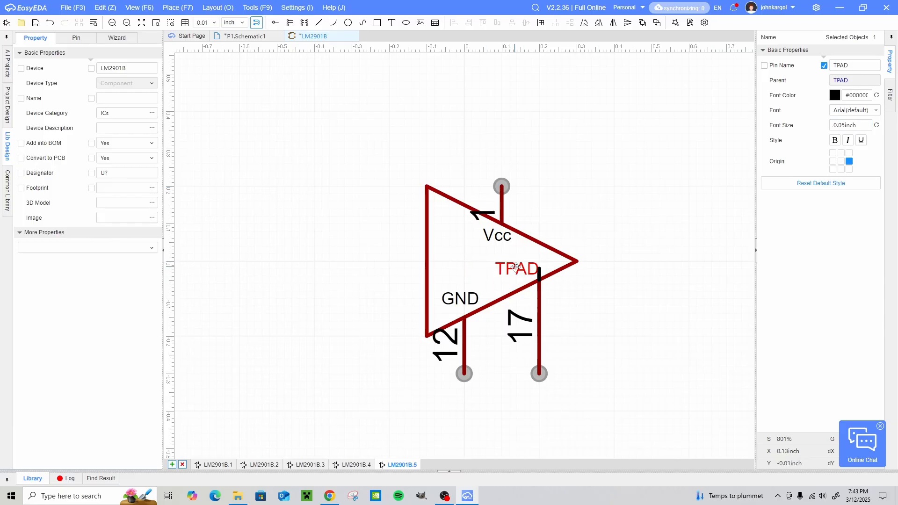
left_click_drag(516, 267, 531, 264)
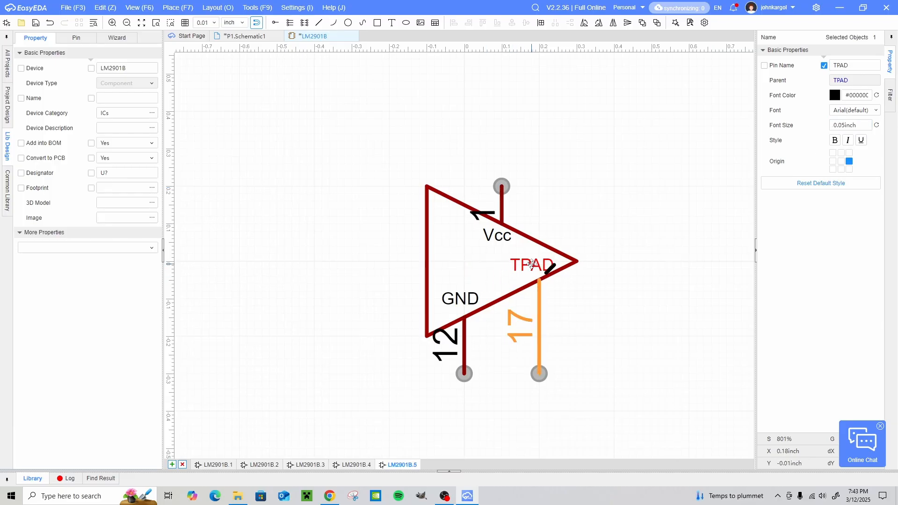
left_click(711, 298)
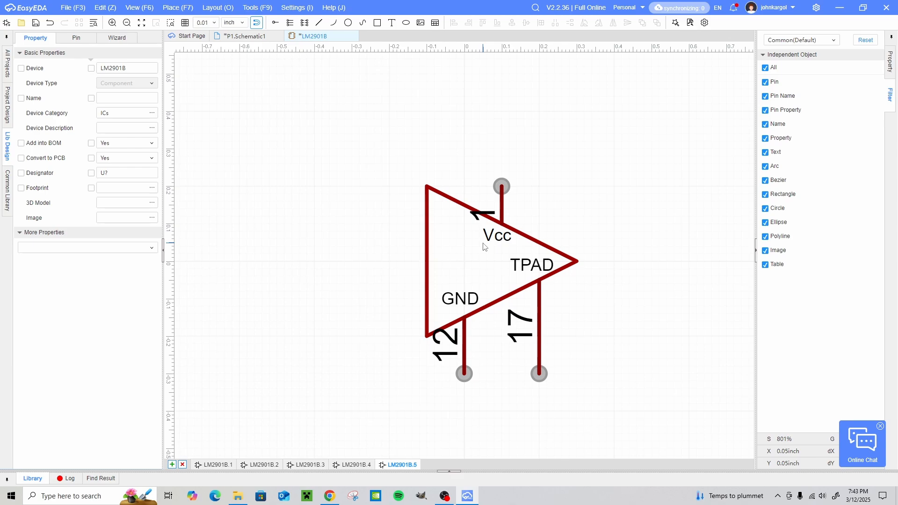
- Check the datasheet pinout for the remaining pins and add a sixth part to the LM2901B component
left_click(326, 498)
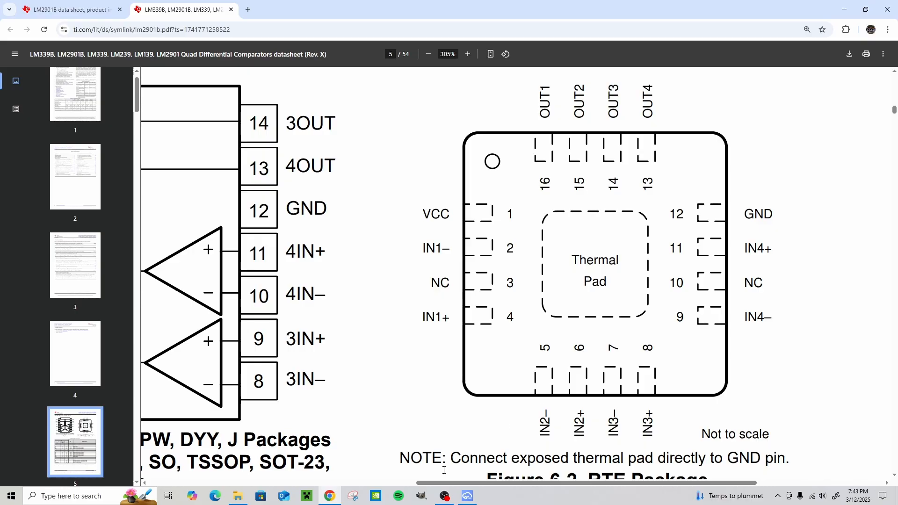
left_click(467, 496)
left_click(171, 465)
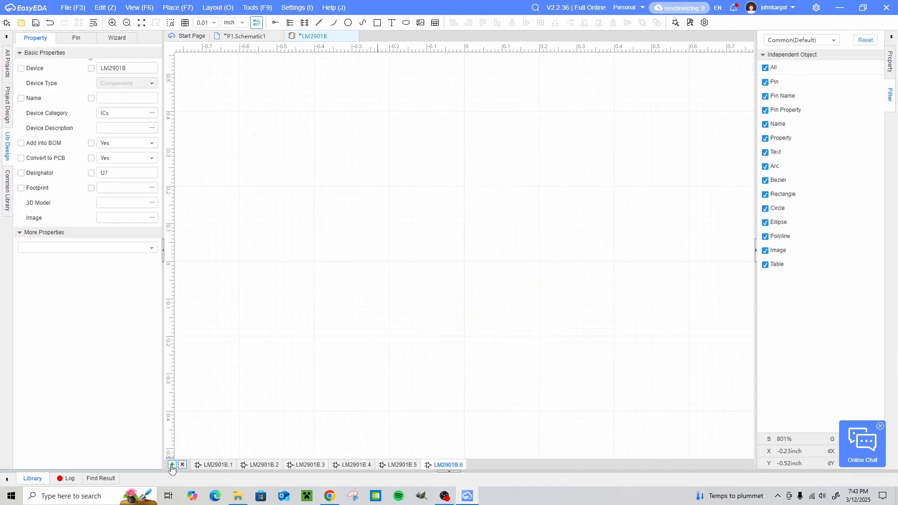
- Draw a 0.4 by 0.2 inch rectangle on a 0.1 inch grid in the sixth part and centre it on the origin
left_click(378, 23)
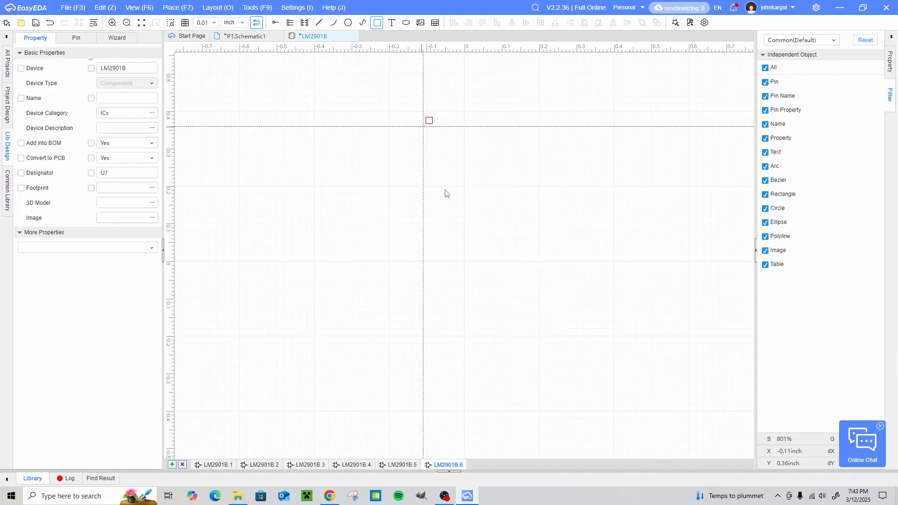
left_click(217, 23)
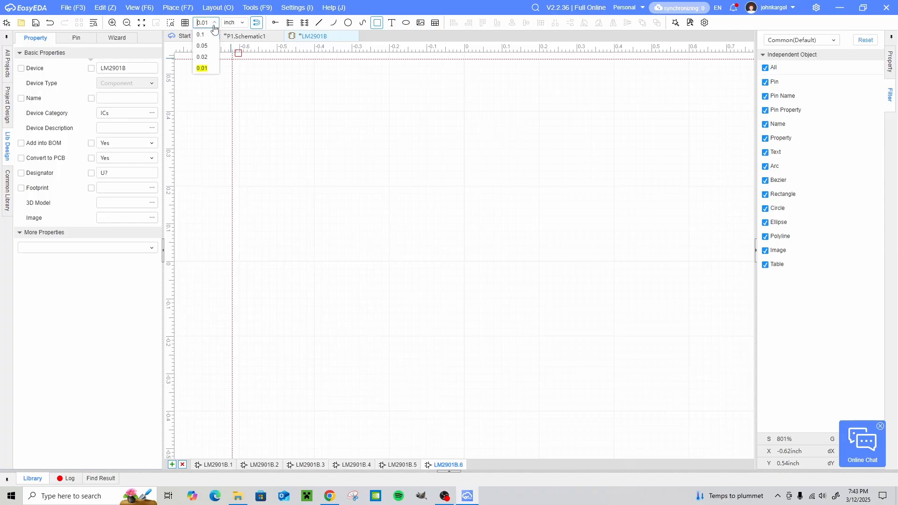
left_click(204, 41)
left_click(424, 229)
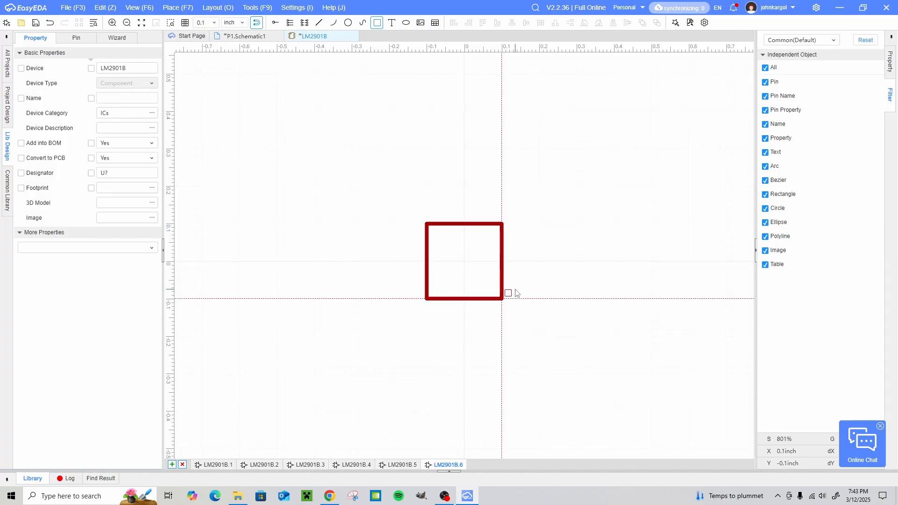
left_click(577, 299)
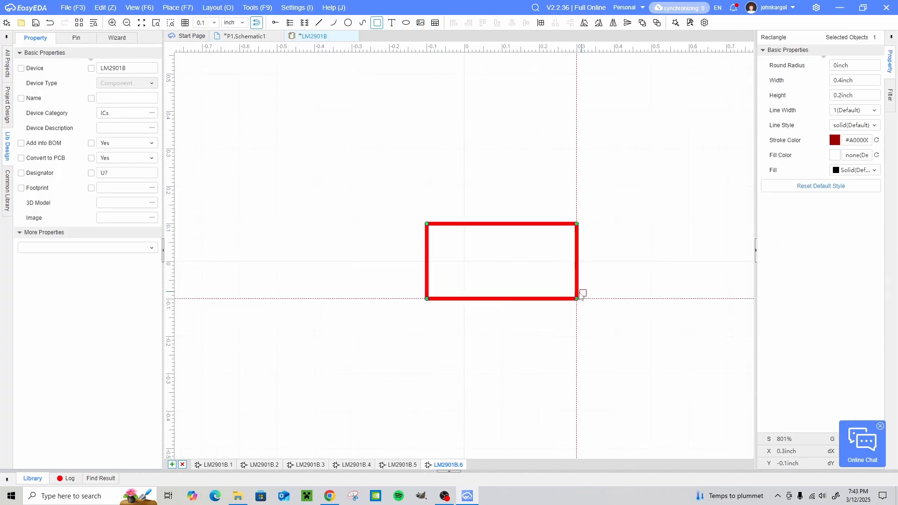
key("Escape")
left_click_drag(545, 297, 503, 297)
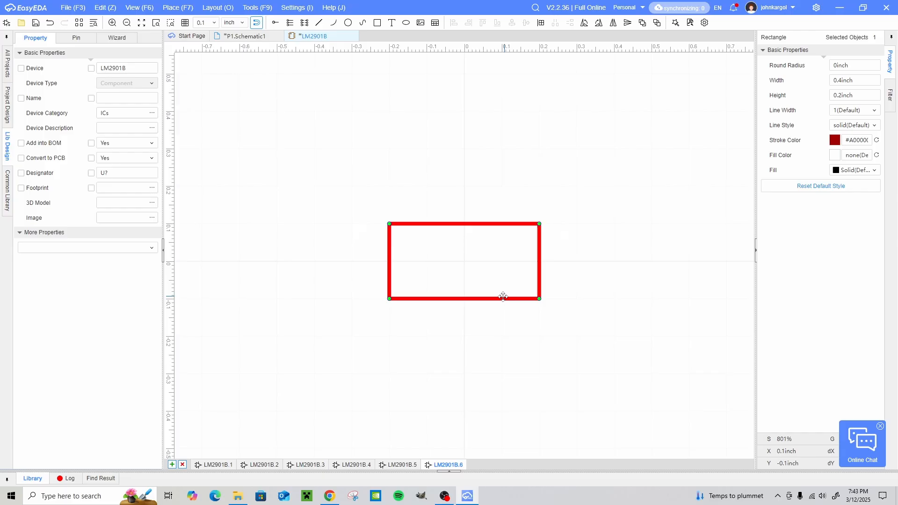
left_click(522, 251)
- Place two downward pins with ends at x -0.1 and 0.1 inch, y -0.2 inch, and hide their names
left_click(275, 23)
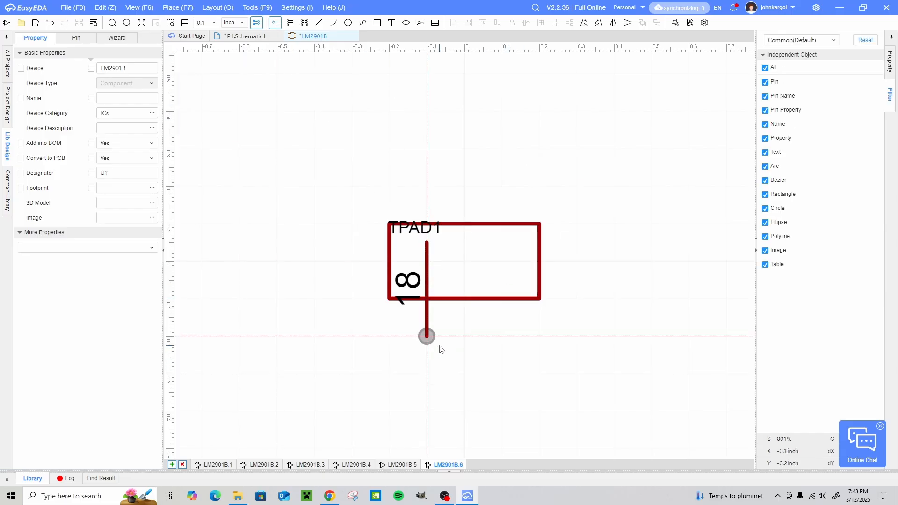
left_click(439, 349)
left_click(513, 351)
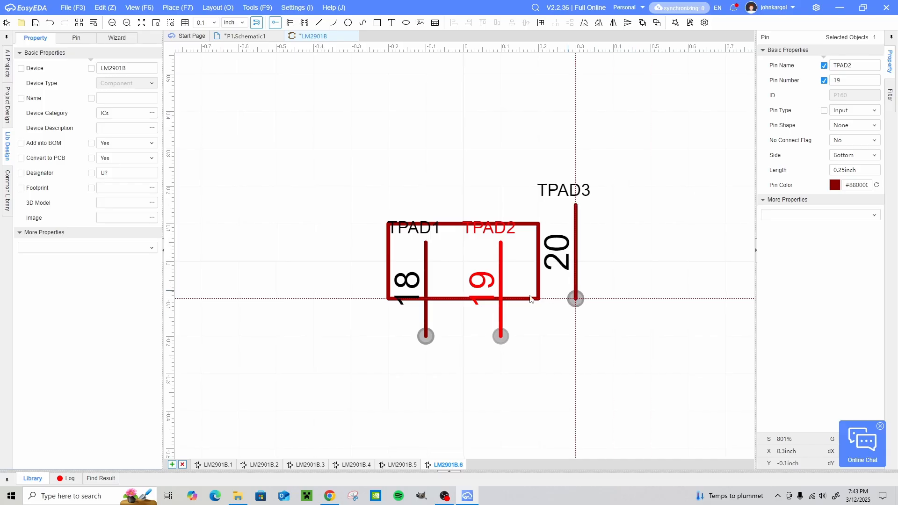
key("Escape")
left_click(428, 314, "ctrl")
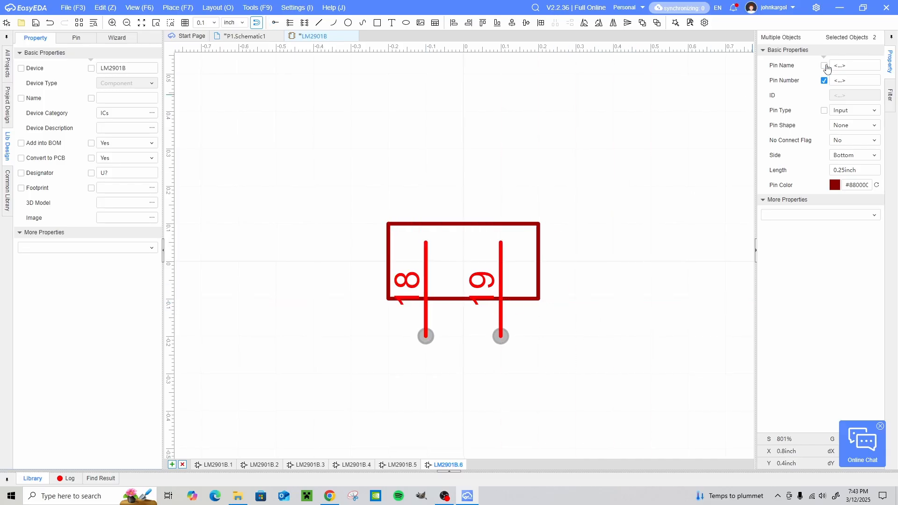
- Name both selected bottom pins NC and set their length to 0.1 inch
left_click(856, 64)
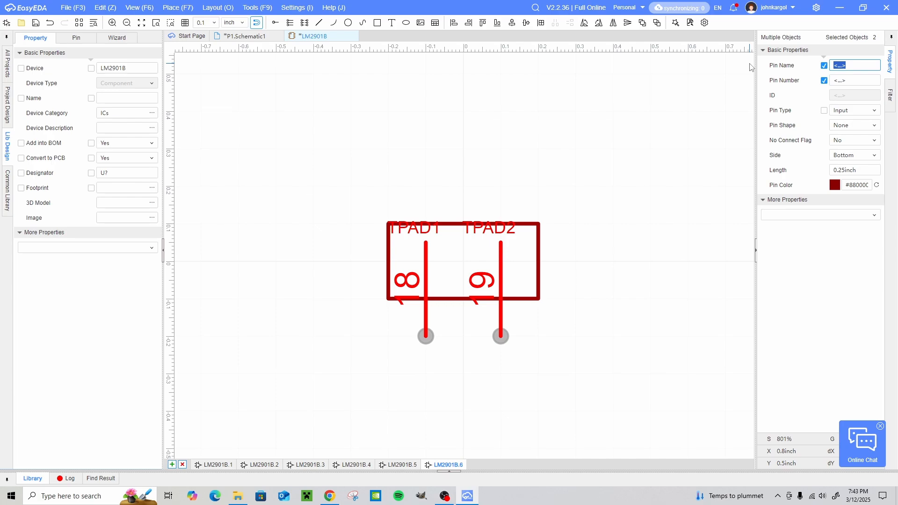
type("NC")
left_click(865, 171)
type(".1")
key("Return")
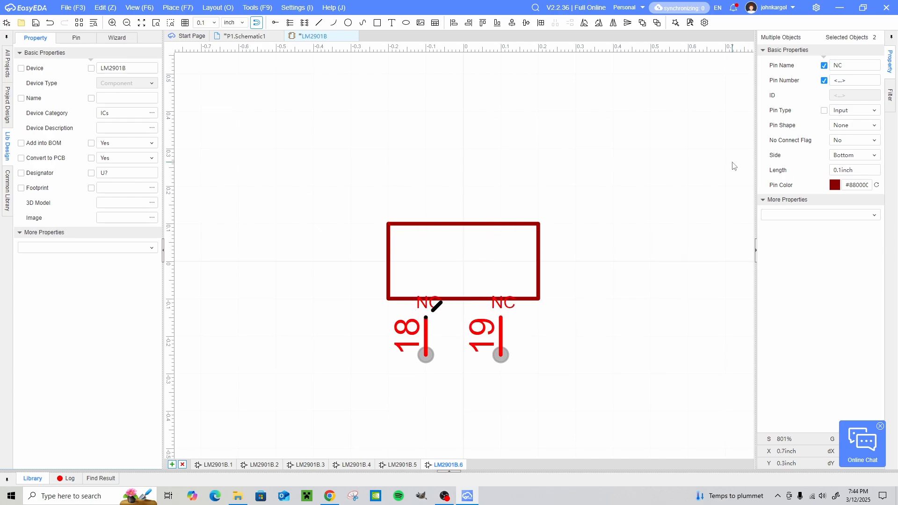
- Move both NC pins up so they meet the rectangle's lower edge, with their ends at y -0.2 inch
left_click(525, 359)
left_click_drag(427, 320, 427, 302)
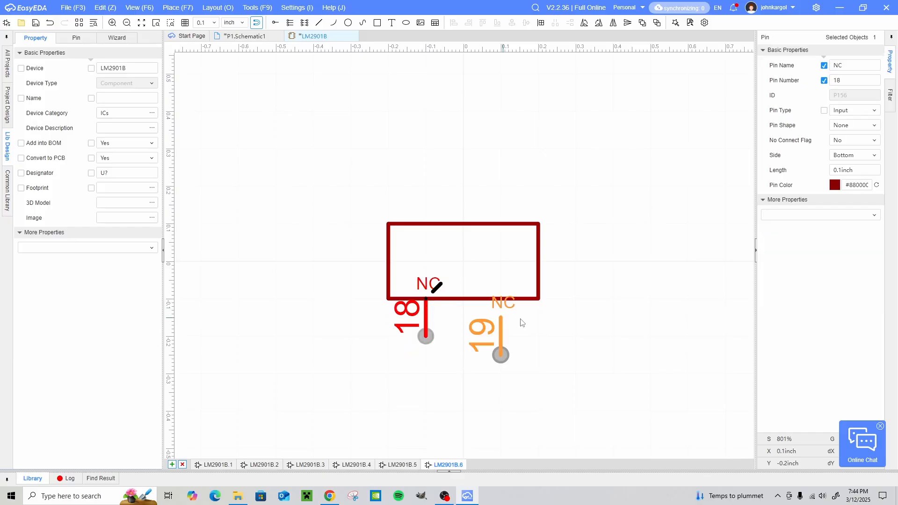
left_click_drag(504, 336, 504, 316)
left_click(660, 322)
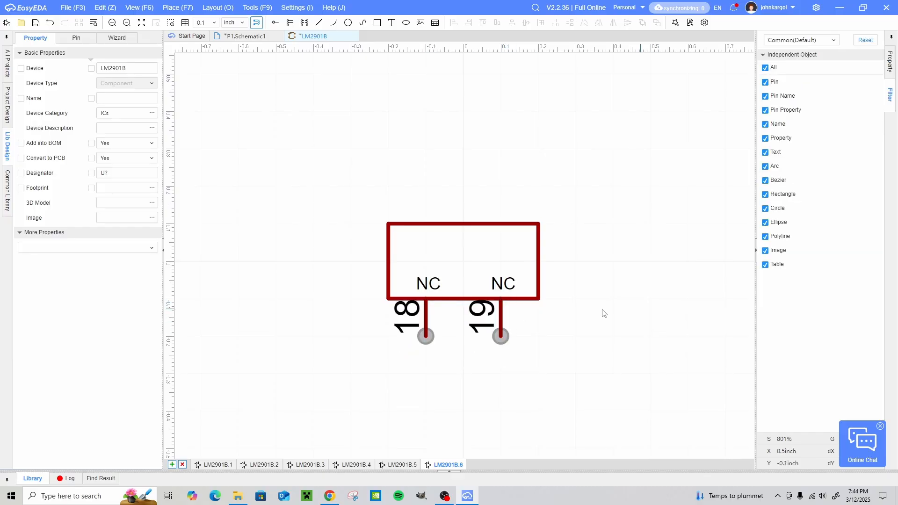
- Number the first NC pin 3 and the second NC pin 10, and save the component
left_click(425, 310)
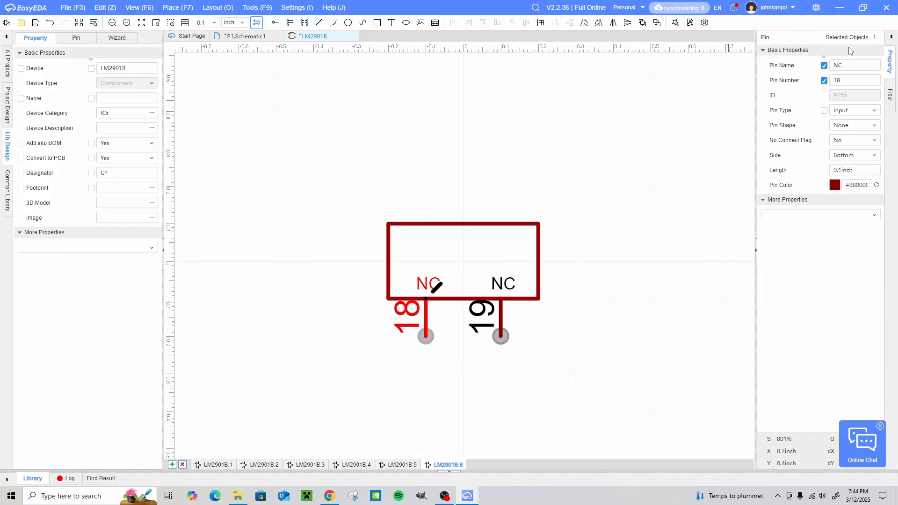
double_click(848, 83)
left_click(649, 269)
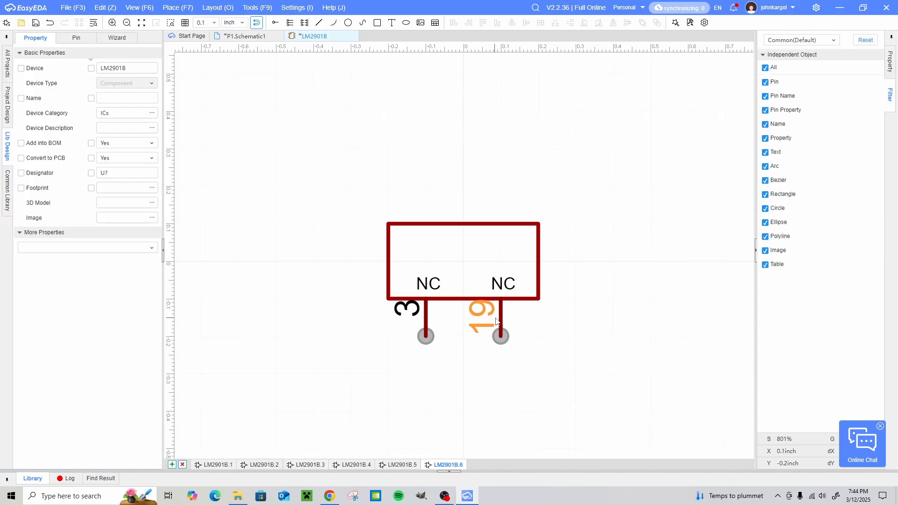
left_click_drag(500, 315, 500, 324)
left_click_drag(501, 374, 501, 337)
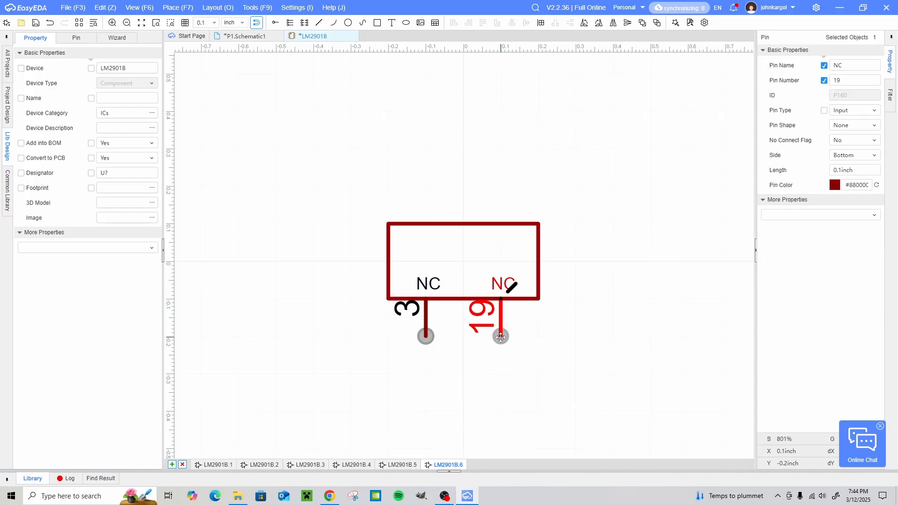
left_click(647, 318)
left_click(501, 318)
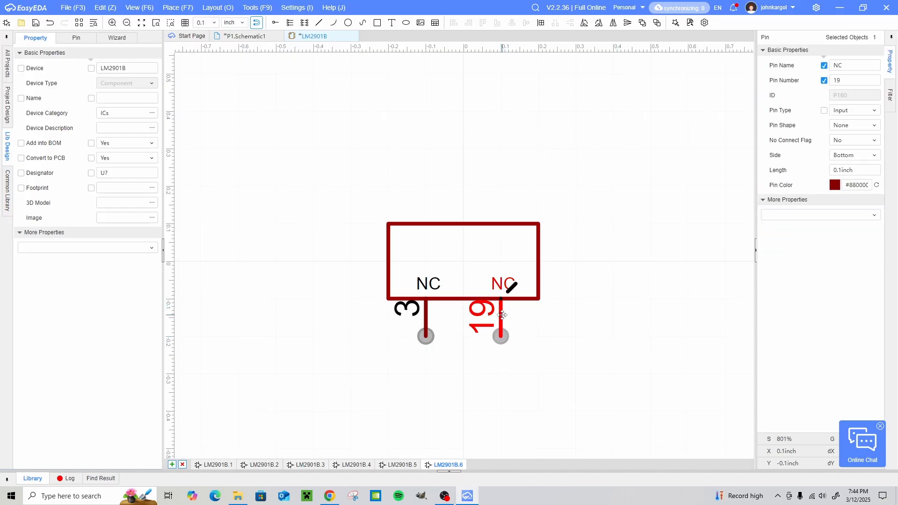
double_click(842, 80)
left_click(600, 176)
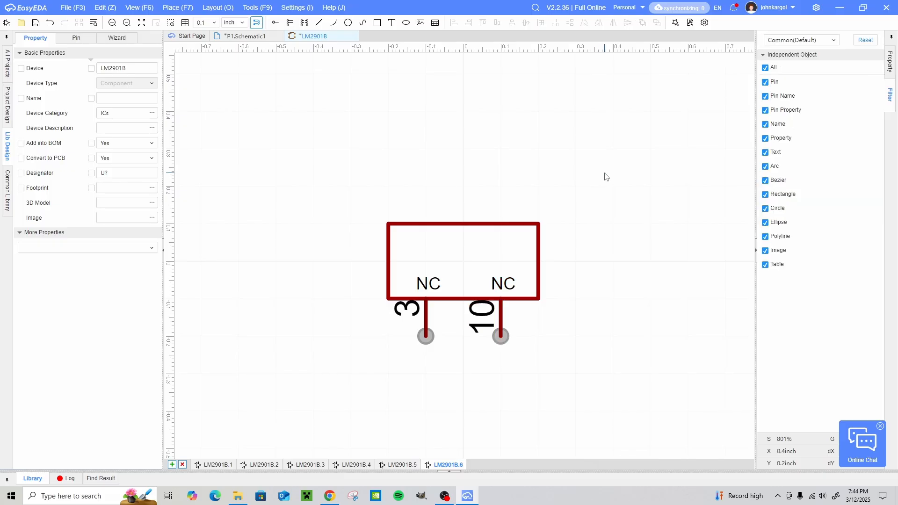
key("ctrl+s")
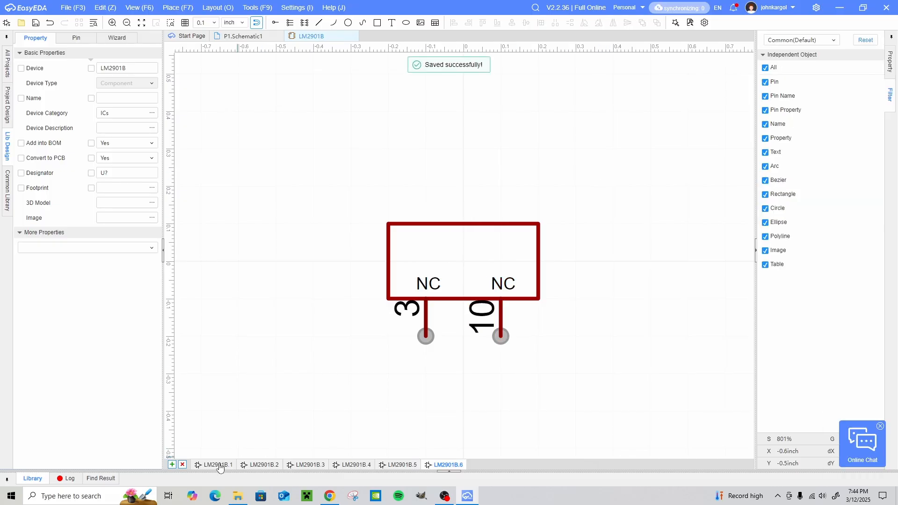
- From the first part, search the personal footprint library for 2901 and select the LM2901BIRTER footprint for the component
left_click(219, 465)
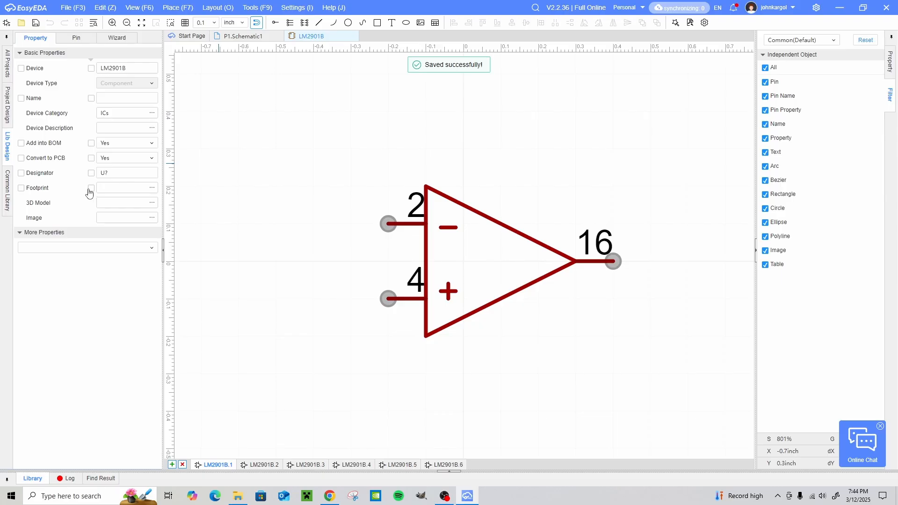
left_click(152, 189)
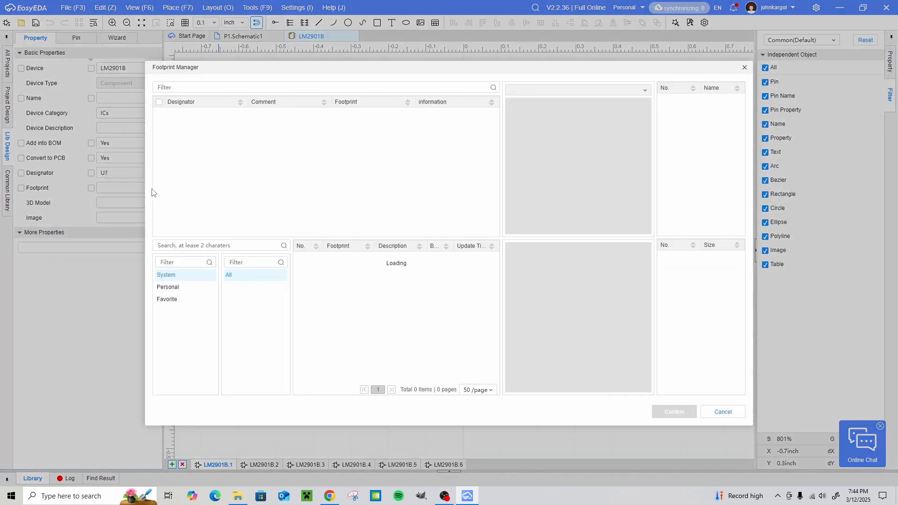
left_click(171, 288)
left_click(180, 263)
left_click(190, 246)
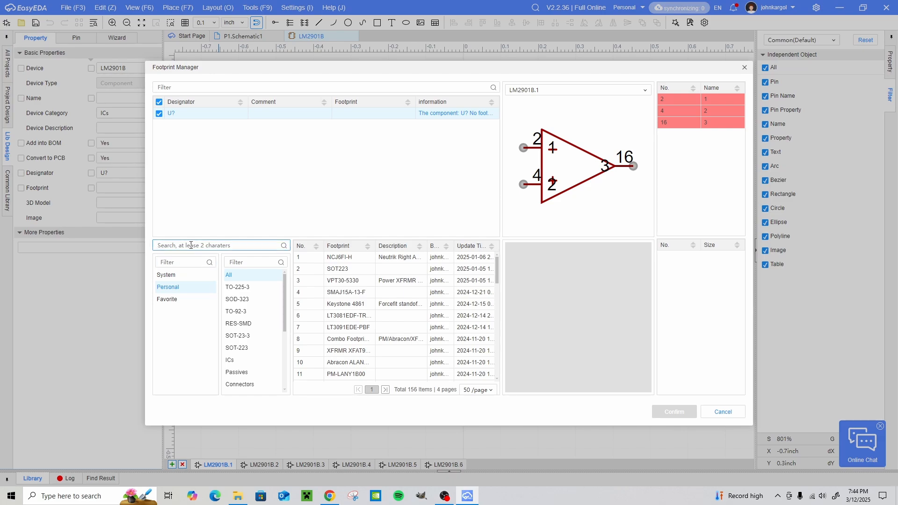
type("2901")
key("Return")
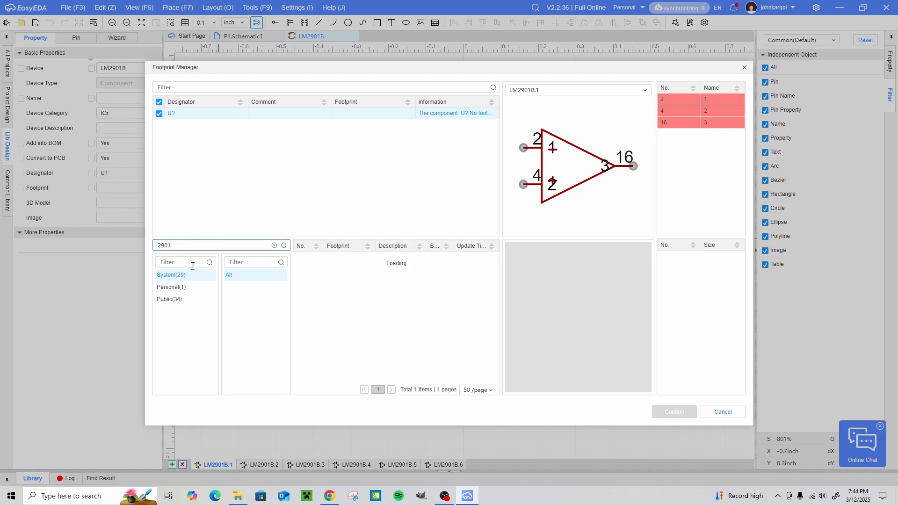
left_click(186, 286)
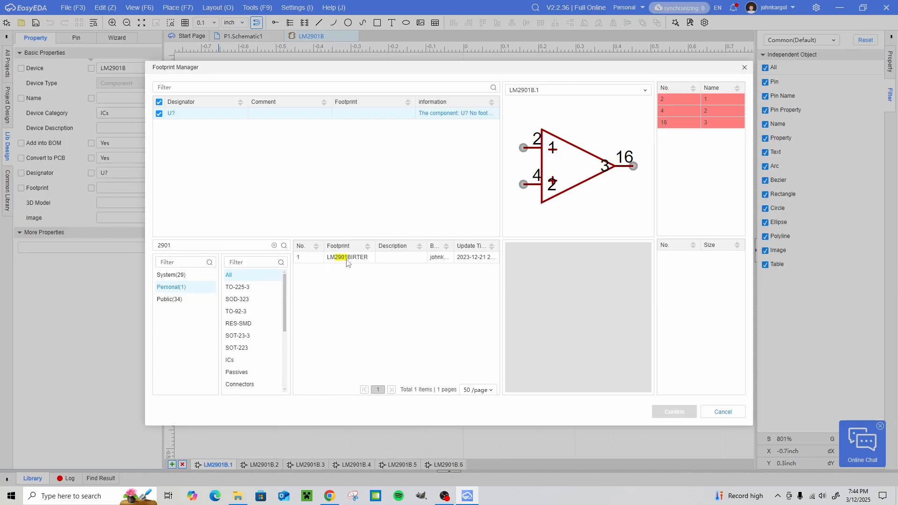
left_click(347, 262)
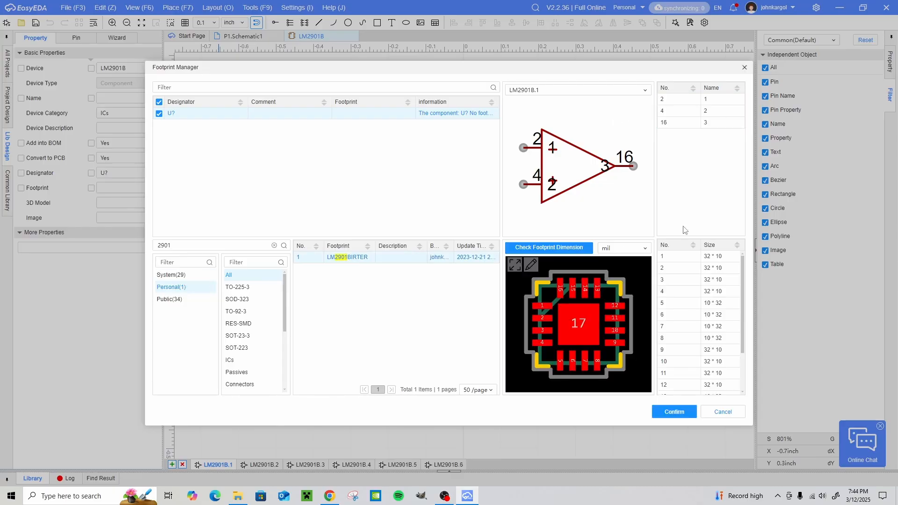
- Check the pin-to-pad mapping of the first, second and fifth parts against the LM2901BIRTER footprint
left_click(672, 100)
left_click(675, 112)
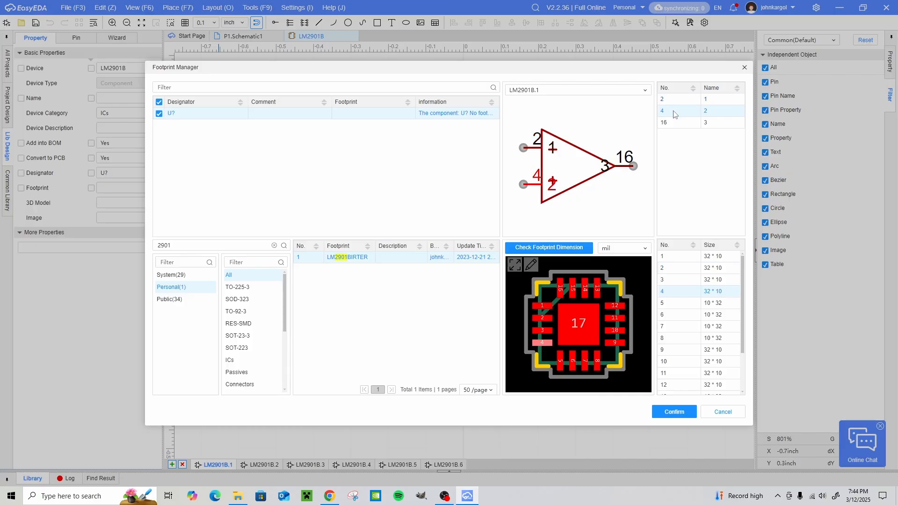
left_click(675, 123)
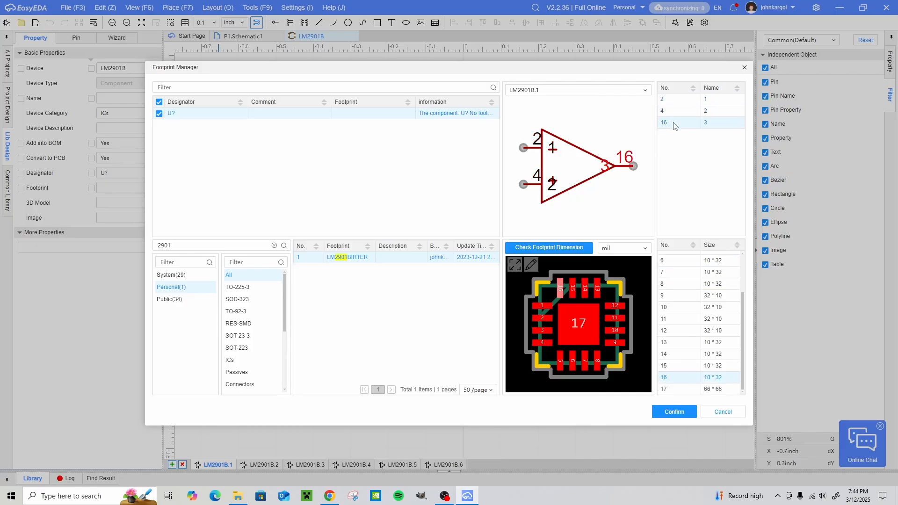
left_click(566, 94)
left_click(561, 119)
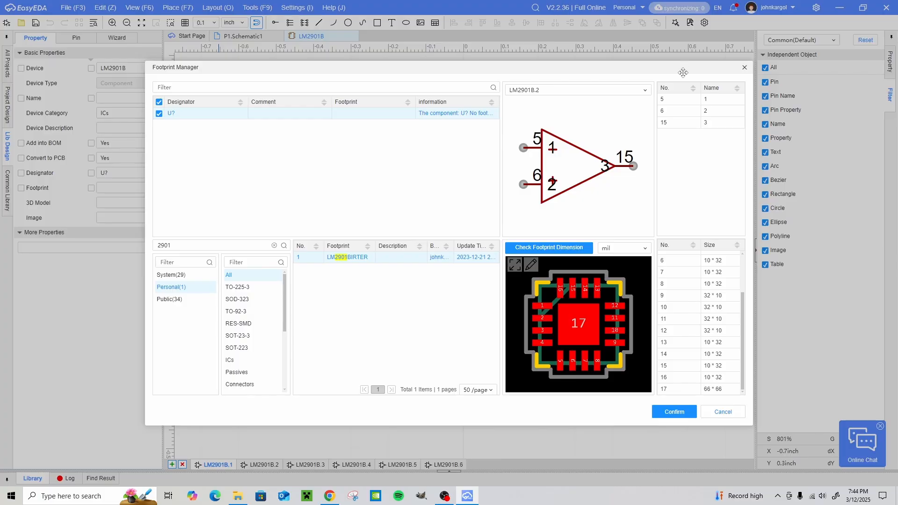
left_click(602, 93)
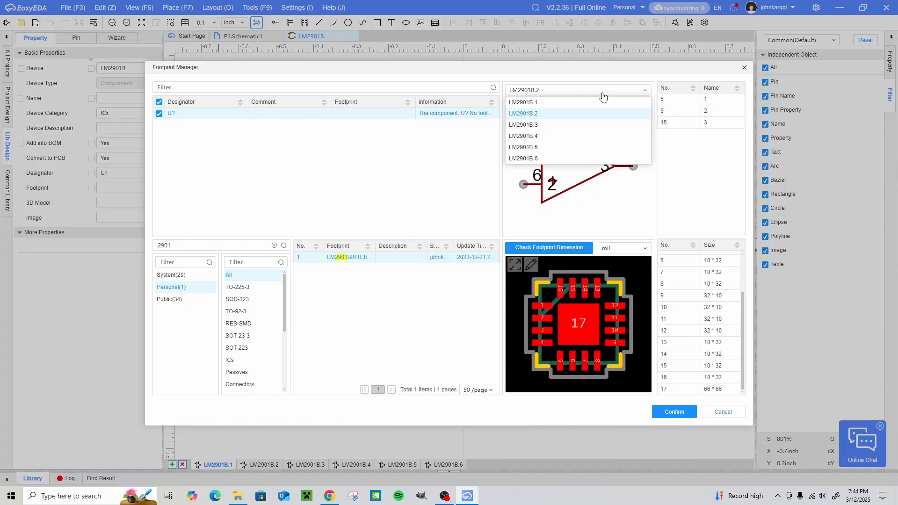
left_click(593, 147)
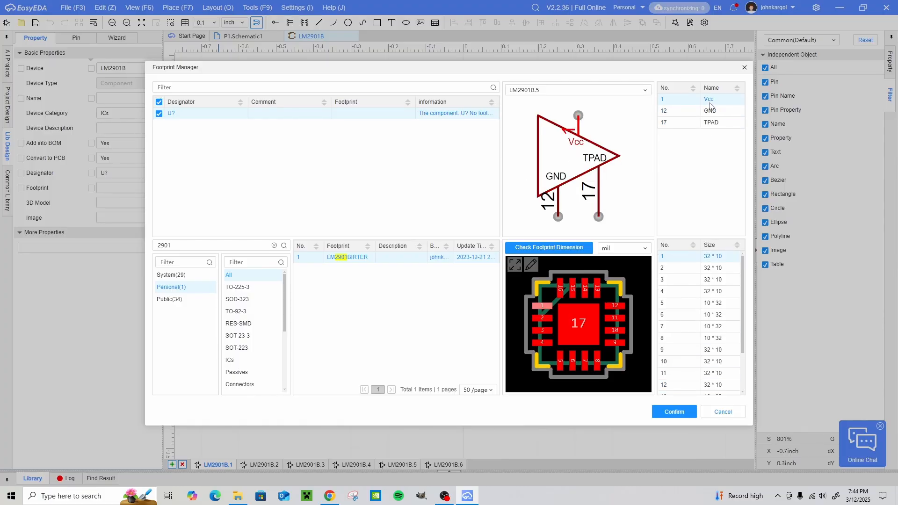
left_click(710, 111)
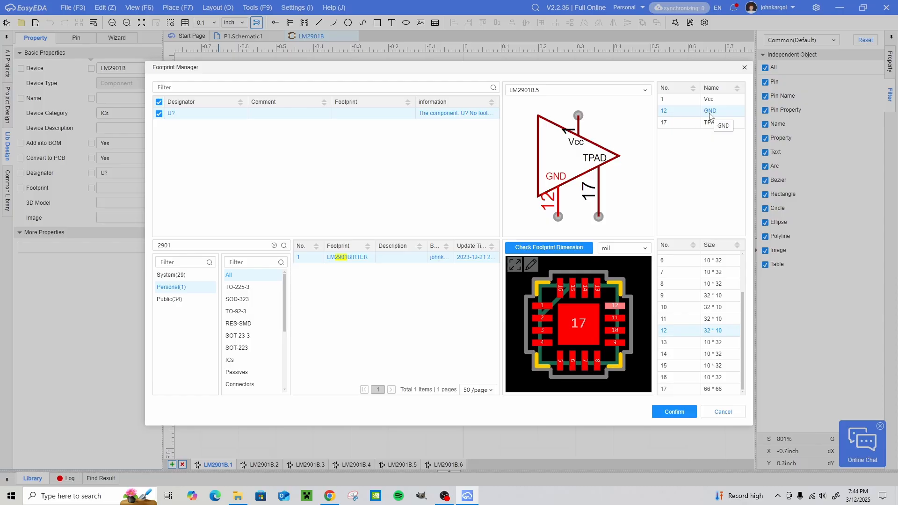
left_click(711, 122)
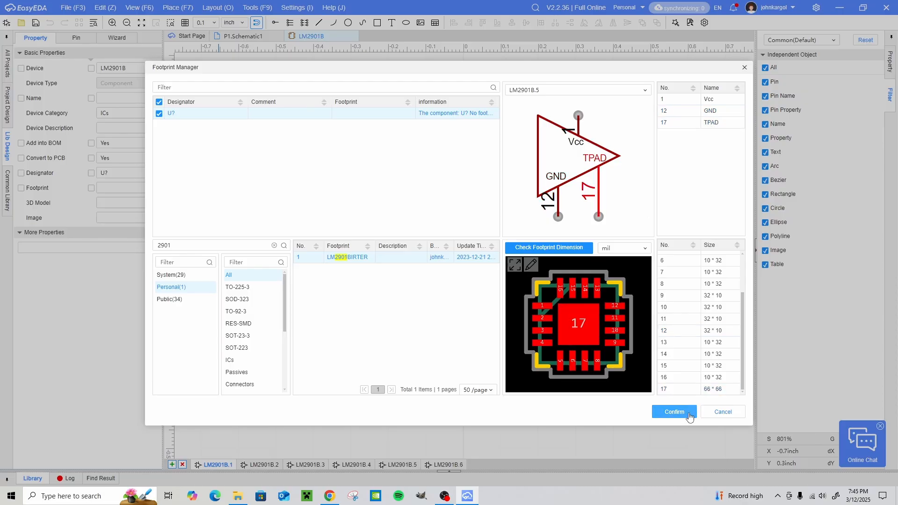
- Assign the LM2901BIRTER footprint to the component, save it and close the component editor
left_click(675, 412)
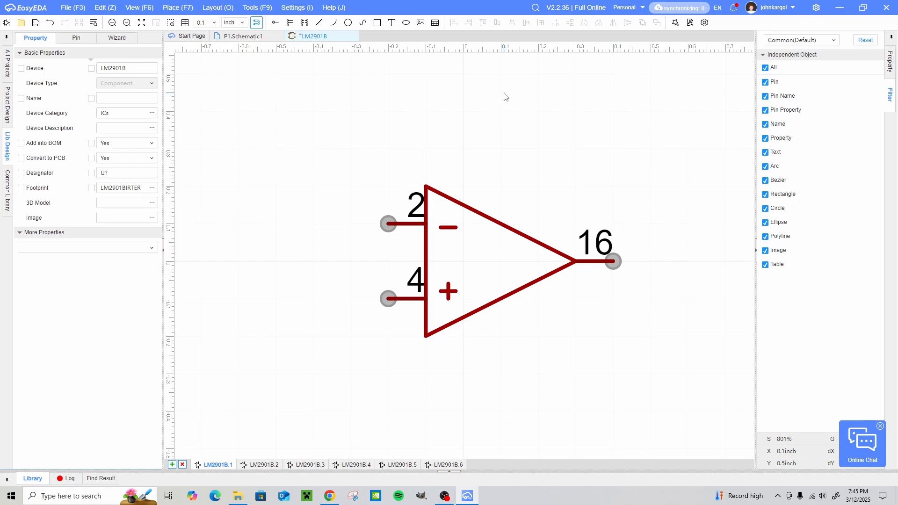
key("ctrl+s")
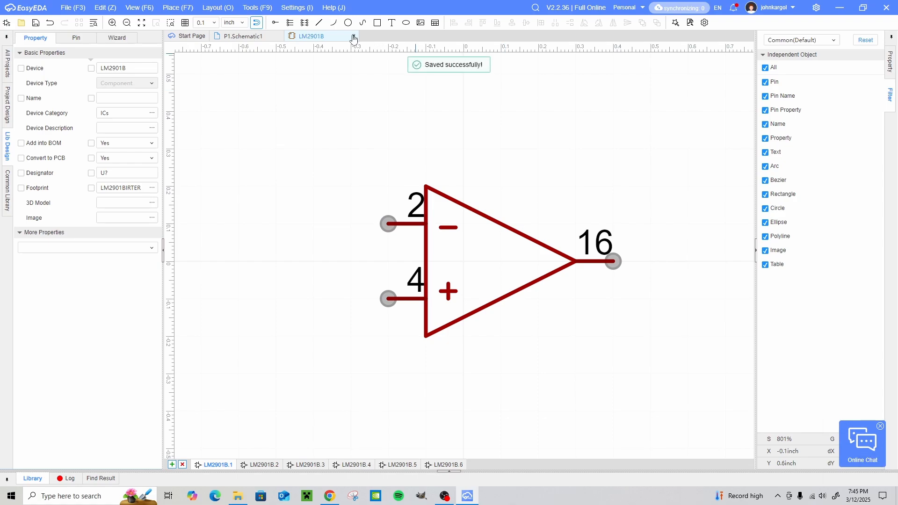
left_click(353, 37)
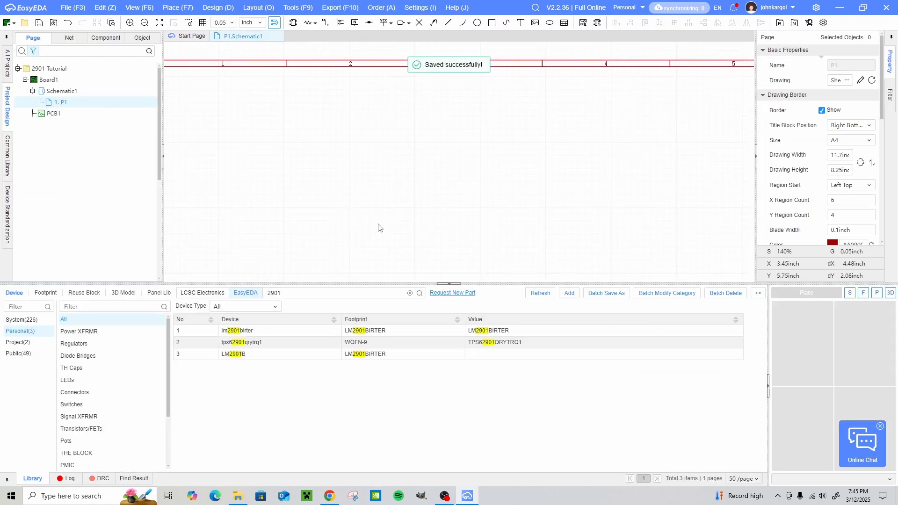
- Place the first comparator part of the personal LM2901B device near the top of the schematic sheet at x 3.1 inch
left_click(243, 359)
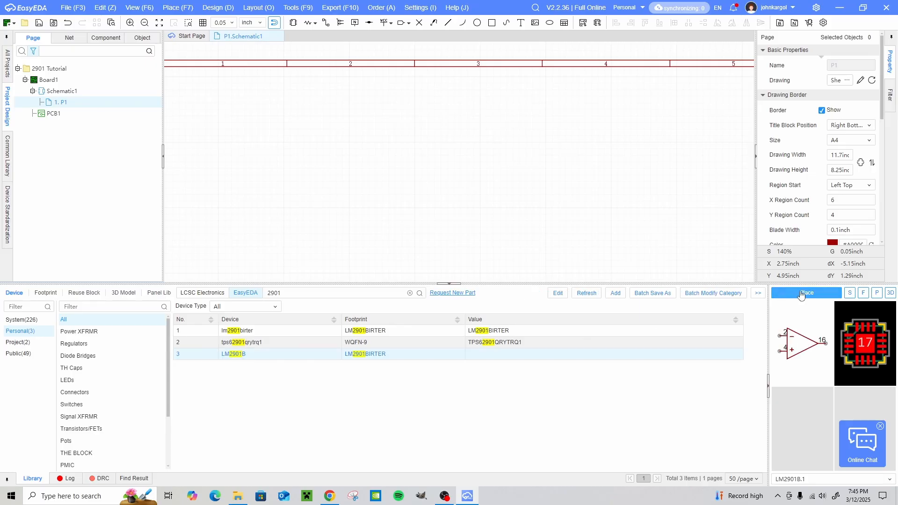
left_click(811, 295)
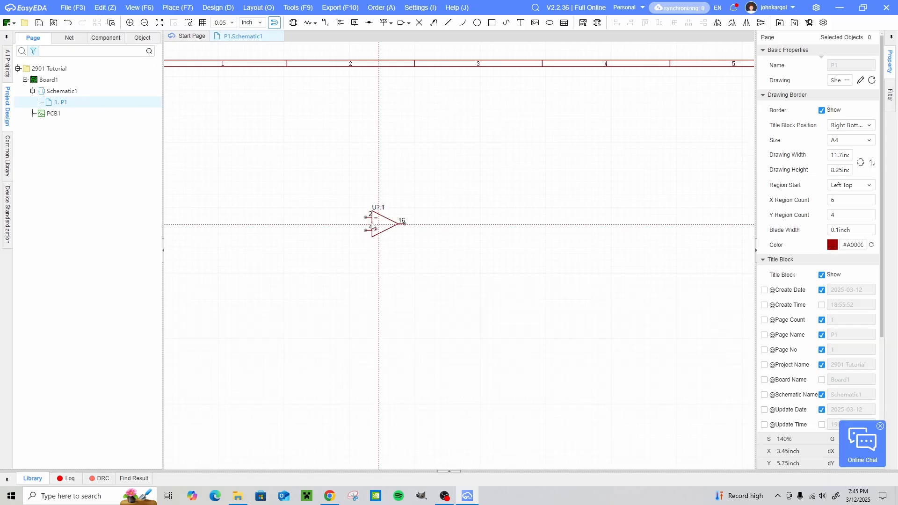
right_click_drag(345, 210, 491, 229)
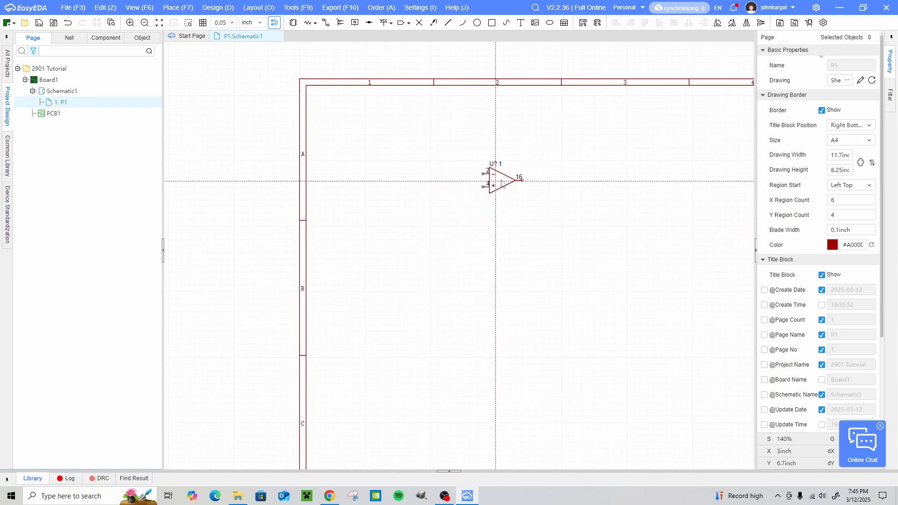
left_click(503, 180)
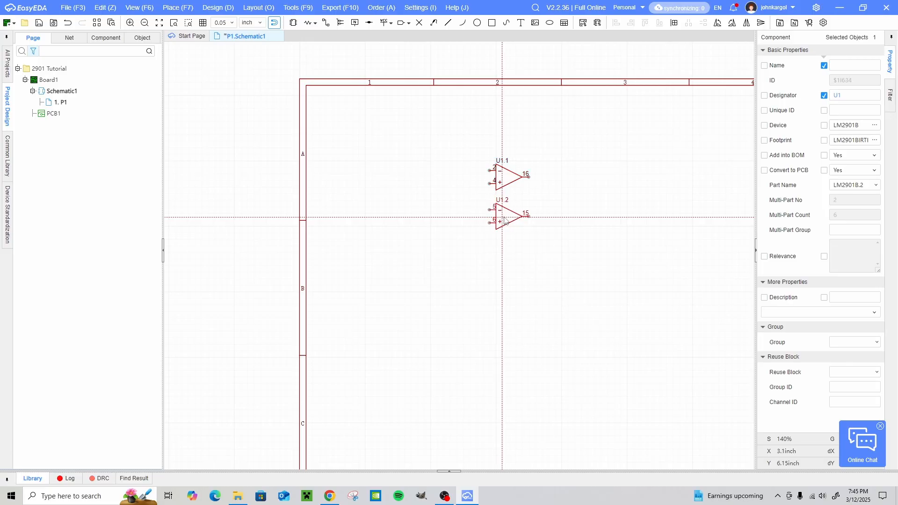
- Place the second to fifth LM2901B parts in a column below the first, at x 3.1 inch and y 6.15, 5.6, 5.05 and 4.45 inch
left_click(505, 220)
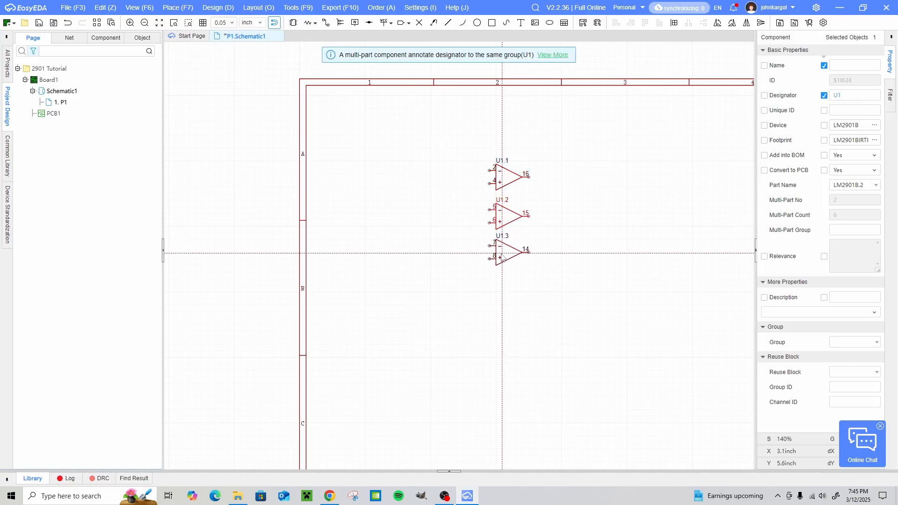
left_click(503, 256)
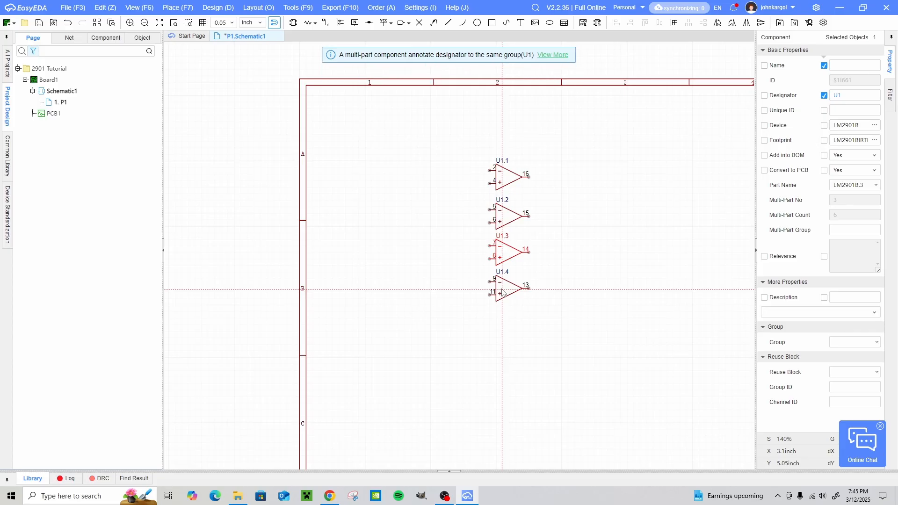
left_click(503, 292)
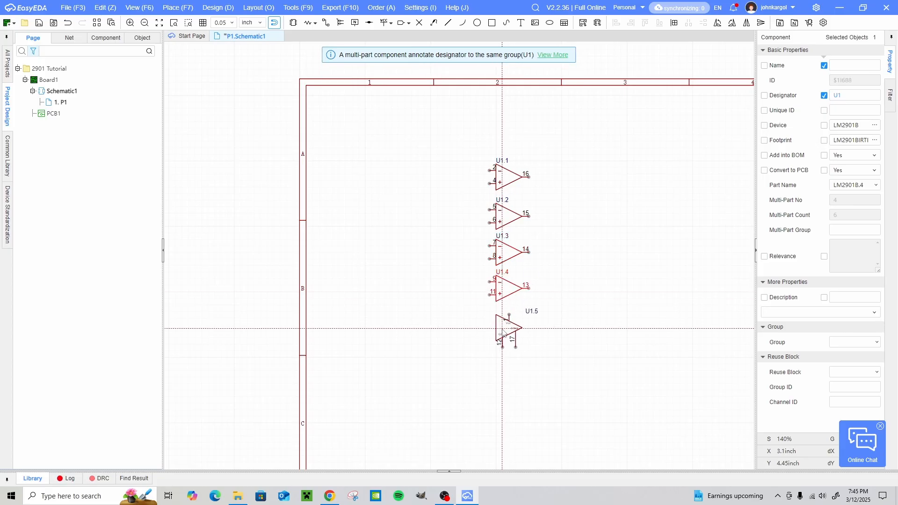
left_click(504, 333)
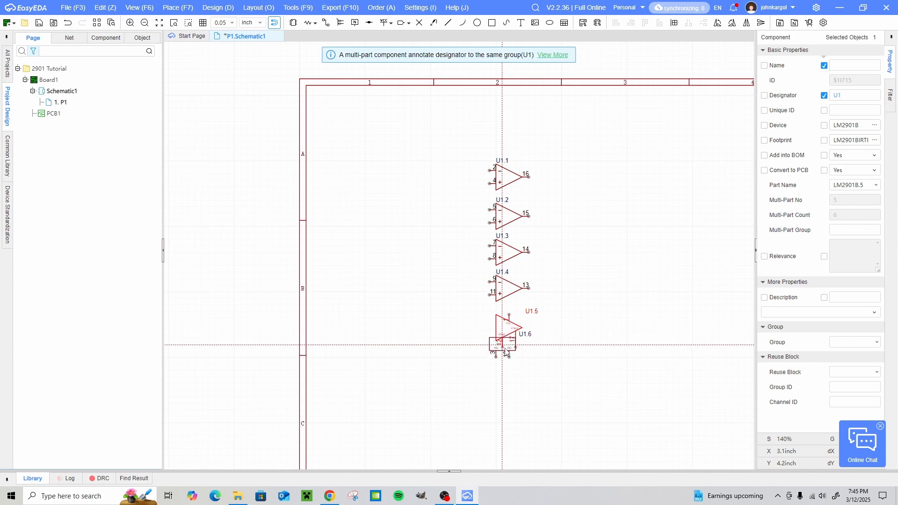
- Place the sixth LM2901B part, holding the NC pins, in the lower-left corner of the sheet at about x 0.35 inch, and finish placing
right_click_drag(585, 380, 560, 259)
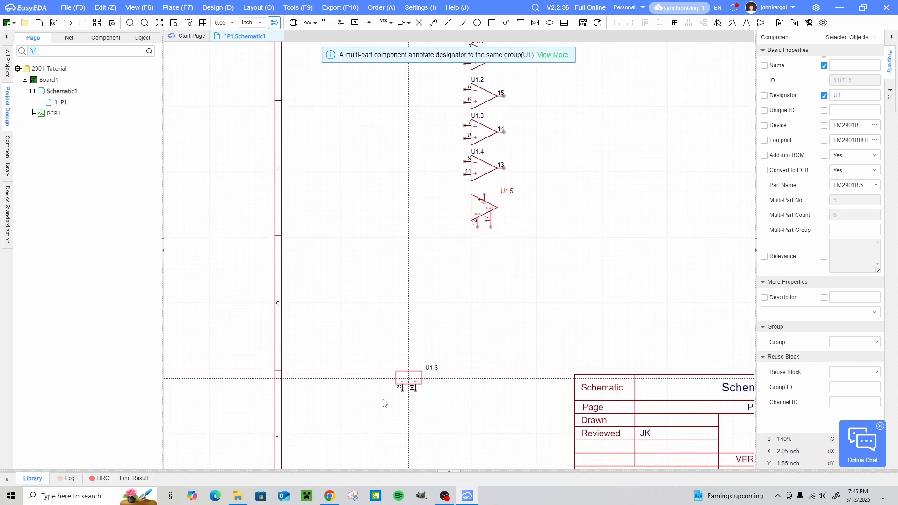
right_click_drag(359, 422, 397, 340)
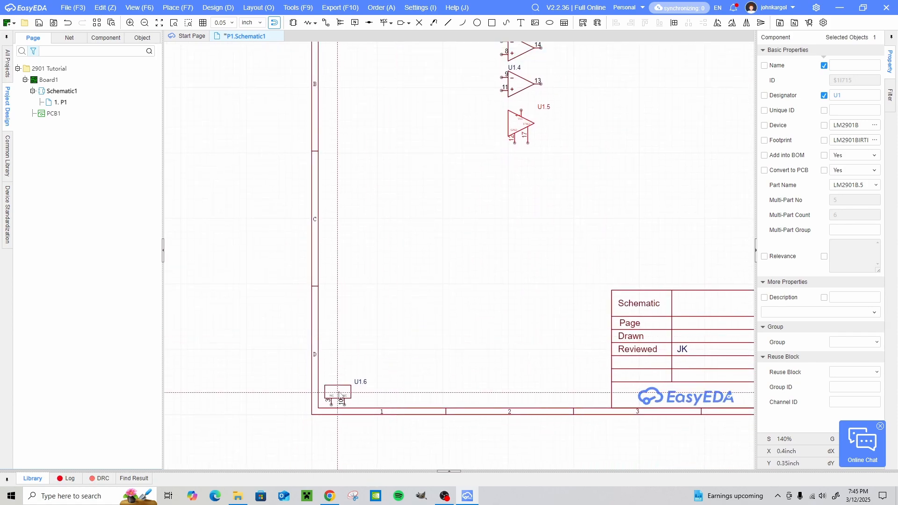
scroll(334, 394, "up", 5)
left_click(323, 394)
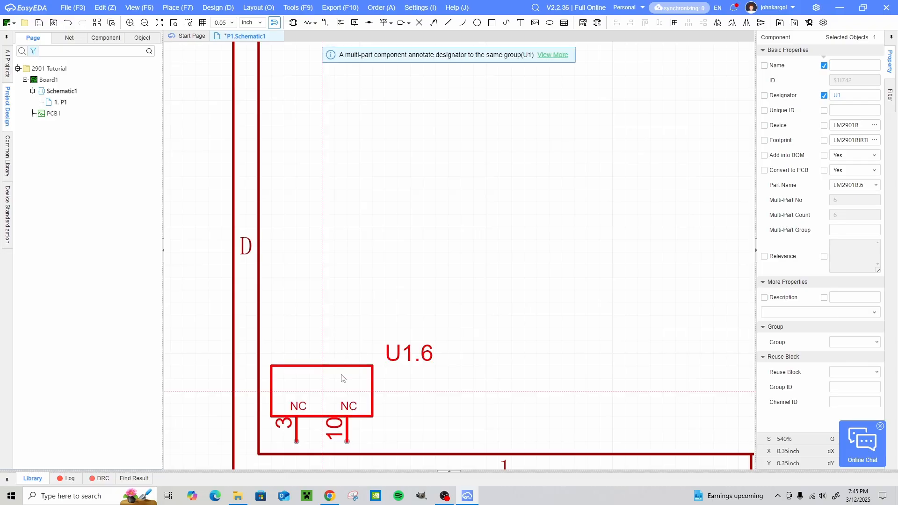
right_click(407, 290)
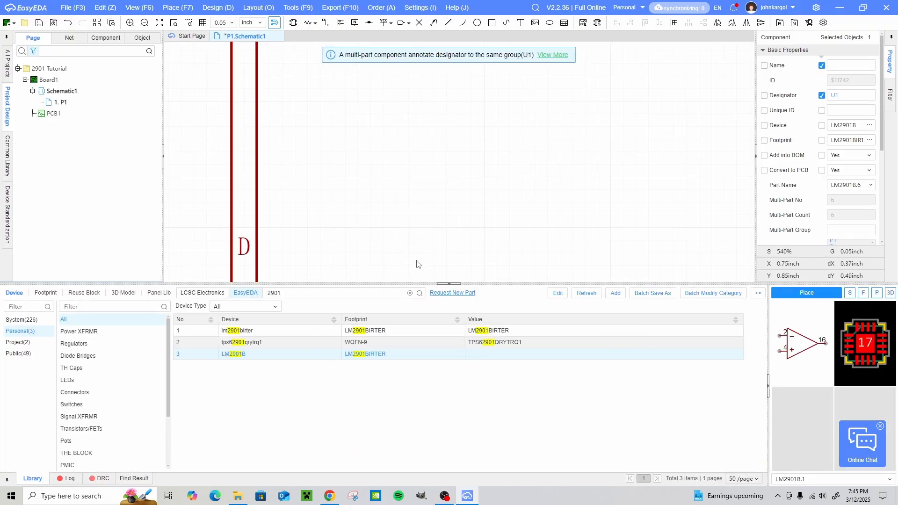
- Try placing the first part of another personal-library LM2901B device to the right of the existing column, and delete it
scroll(421, 246, "down", 2)
scroll(421, 249, "down", 5)
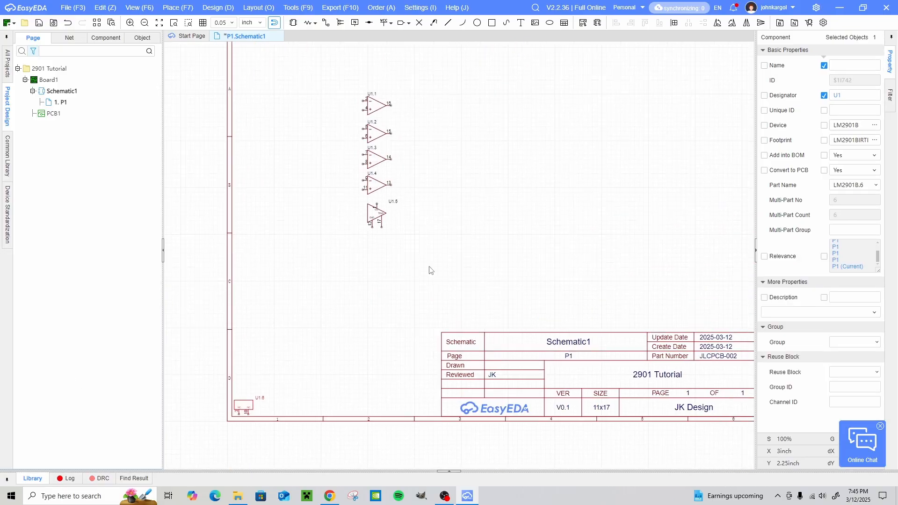
left_click(369, 343)
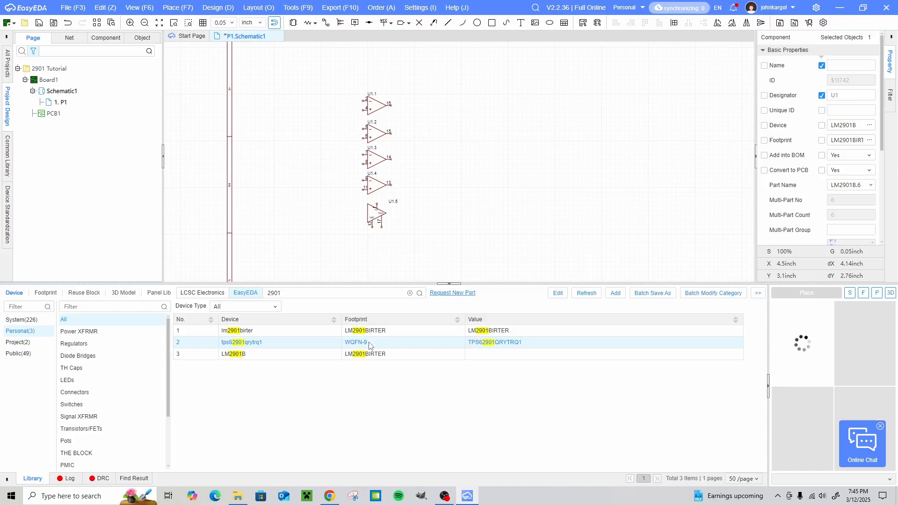
left_click(331, 355)
left_click(806, 293)
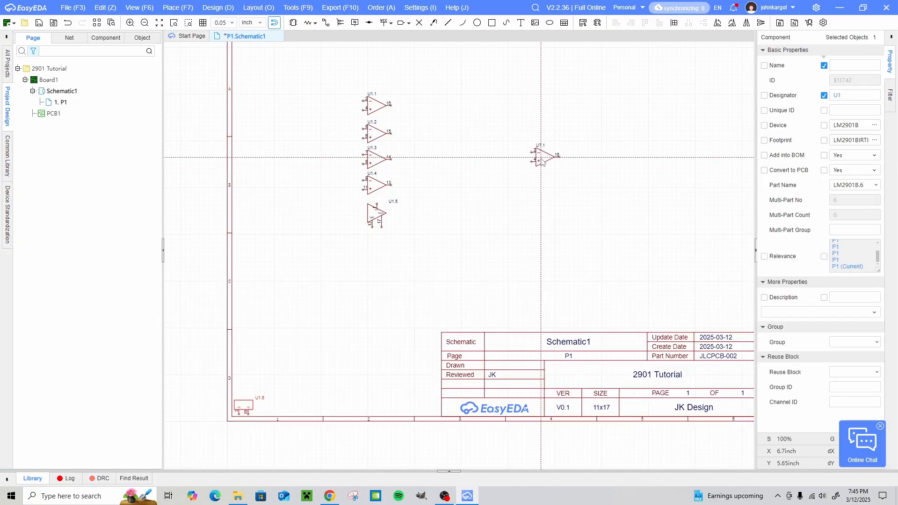
scroll(502, 160, "up", 6)
left_click(502, 160)
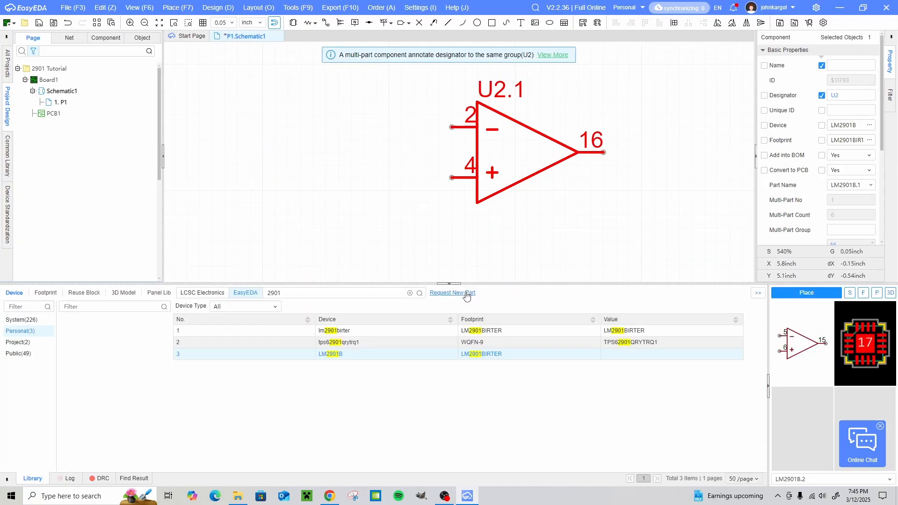
scroll(470, 275, "down", 4)
left_click_drag(419, 169, 628, 295)
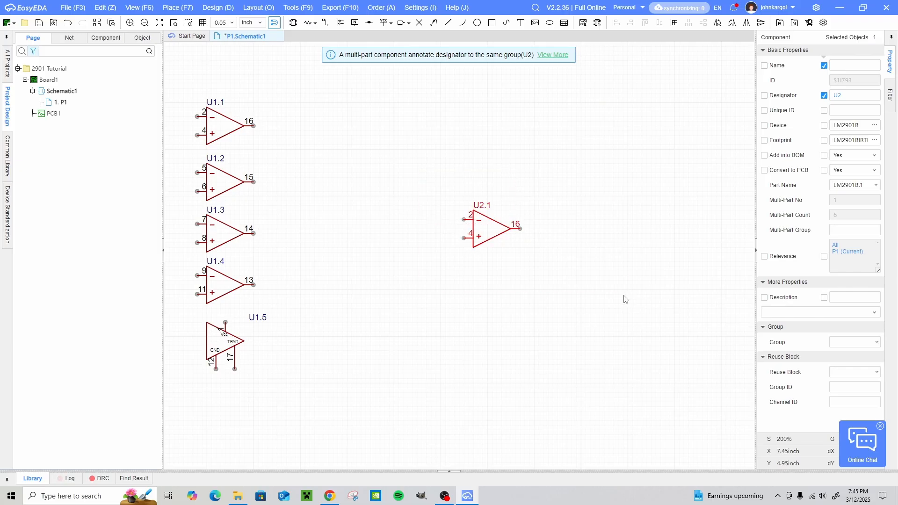
key("Delete")
- Save the schematic and import its changes into PCB1, adding component U1 to the board
right_click_drag(518, 250, 562, 223)
key("ctrl+s")
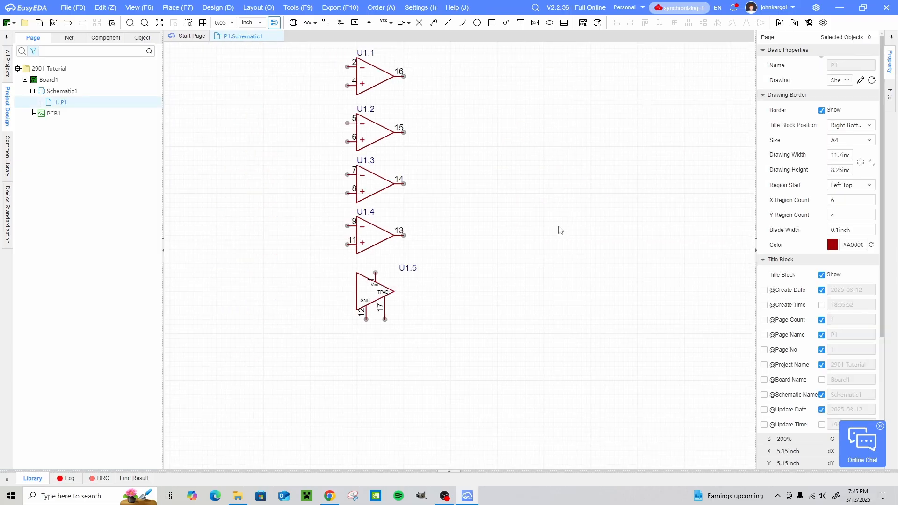
double_click(65, 116)
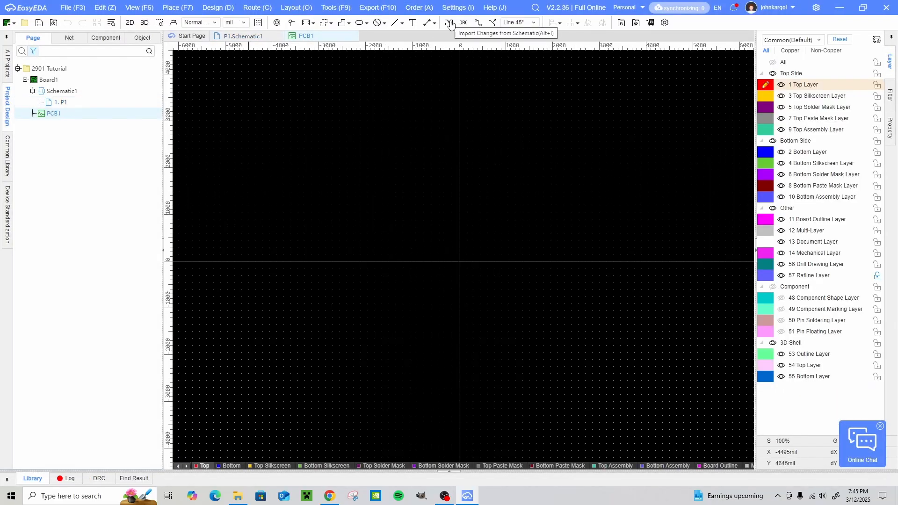
left_click(449, 23)
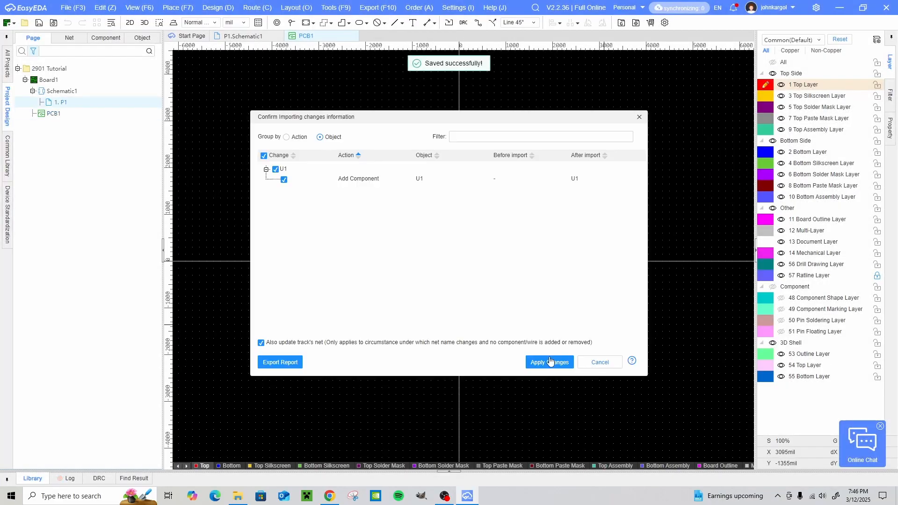
left_click(550, 363)
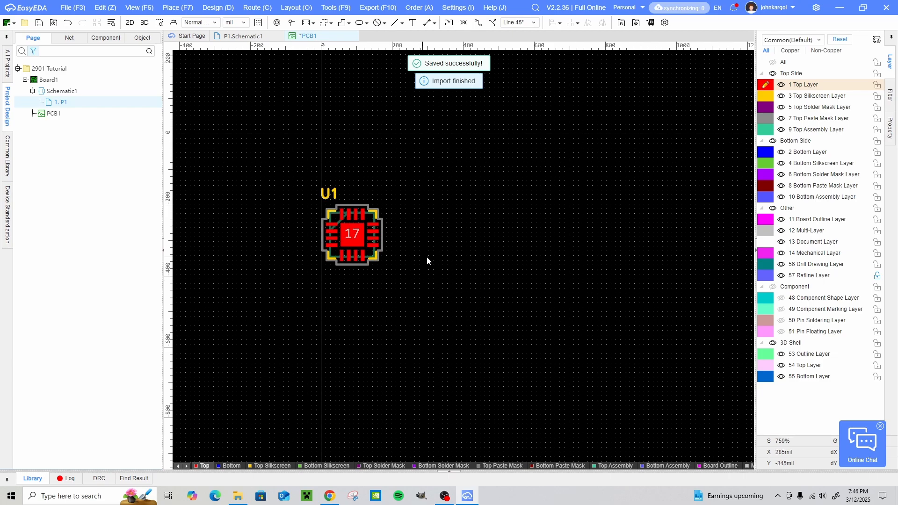
right_click_drag(427, 257, 558, 313)
scroll(481, 262, "up", 3)
scroll(560, 312, "down", 4)
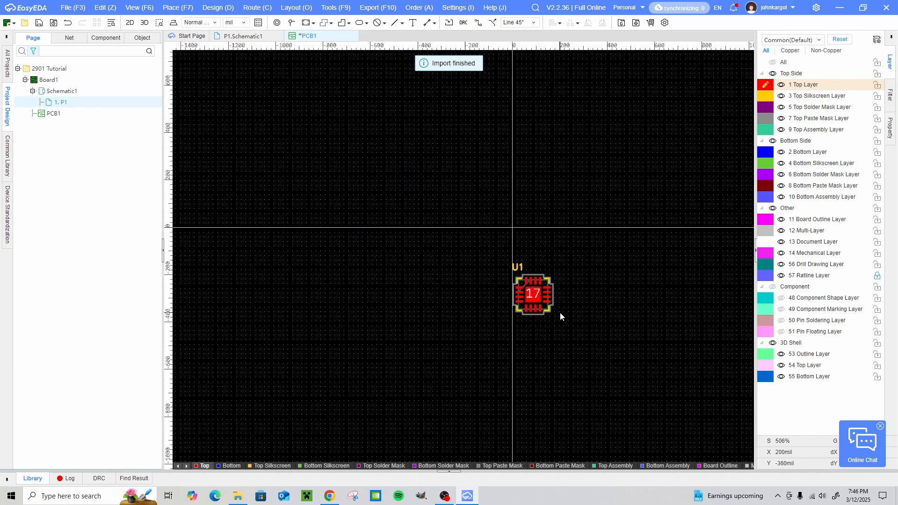
- Return to schematic page P1 and place one lm2901birter device from the personal library to the right of the comparator parts
left_click(244, 37)
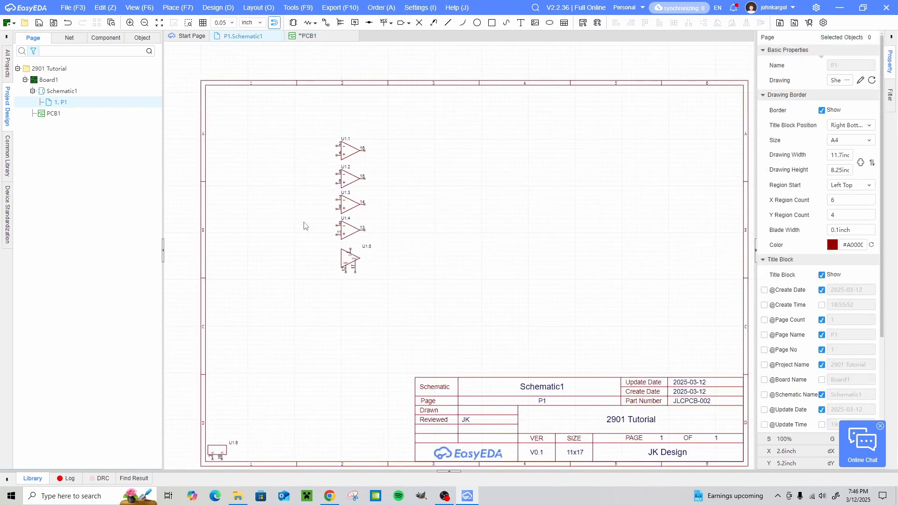
right_click_drag(304, 226, 358, 196)
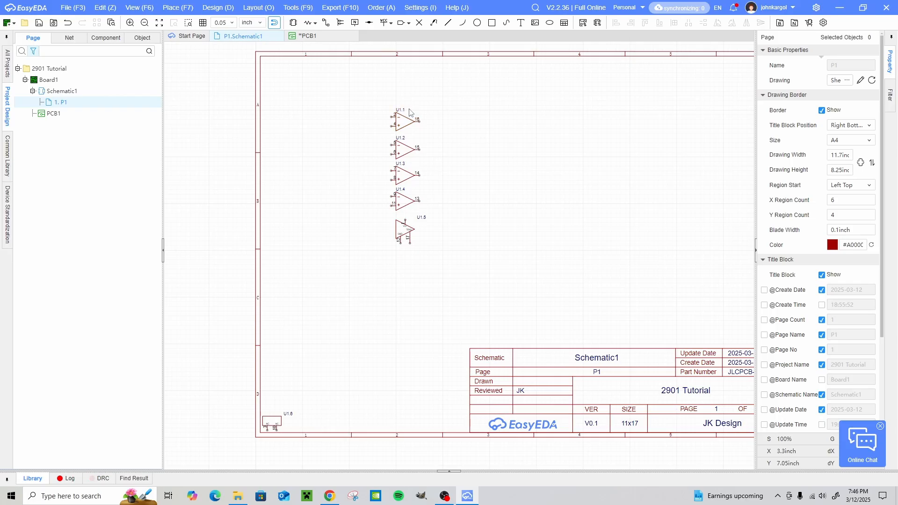
key("shift+f")
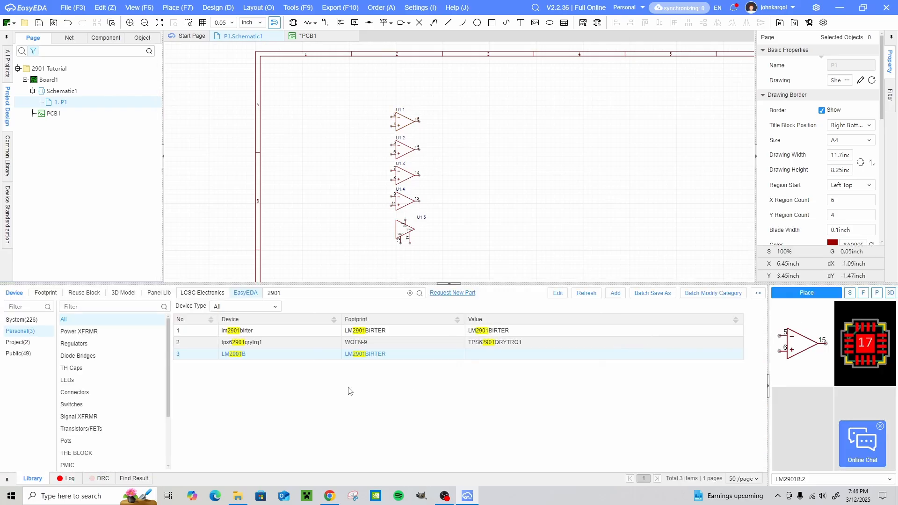
left_click(262, 332)
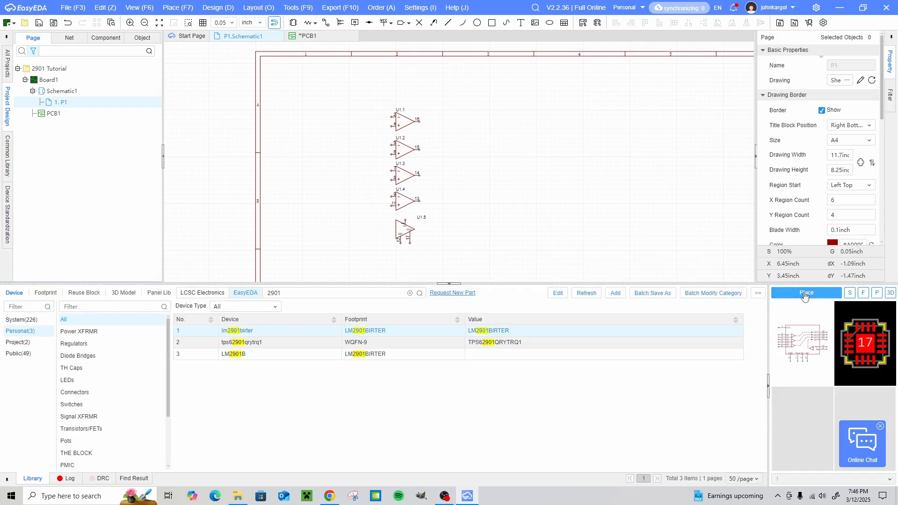
left_click(555, 189)
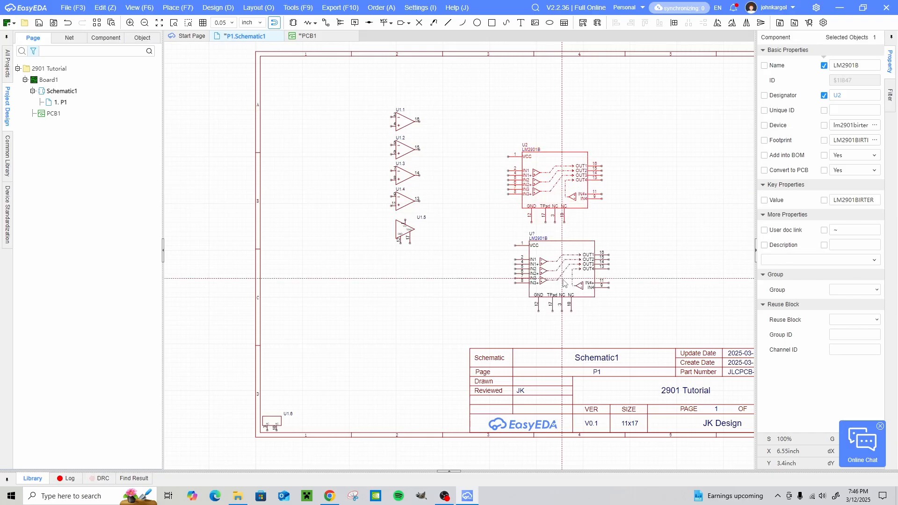
key("Escape")
left_click(647, 125)
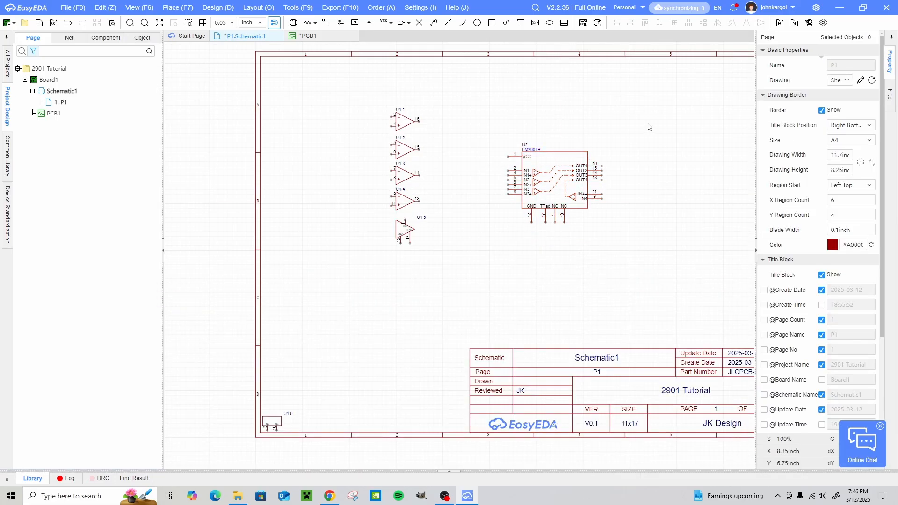